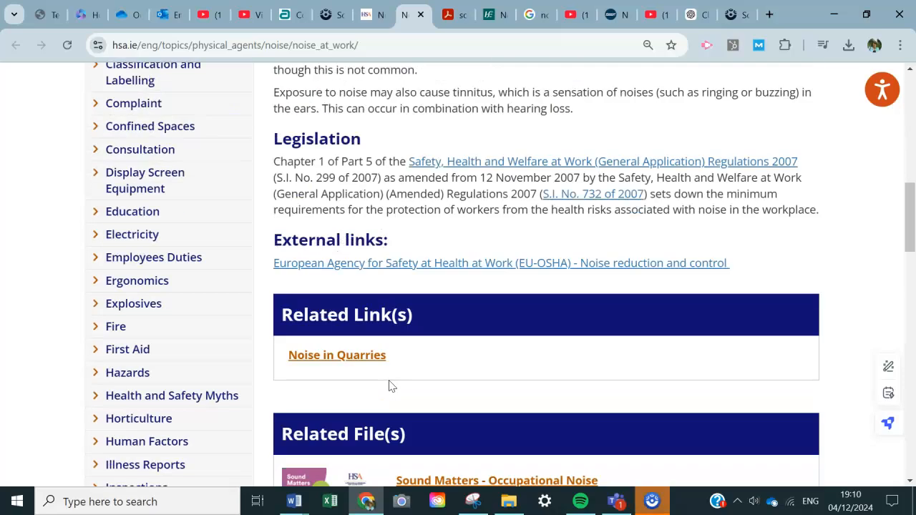
pyautogui.scroll(2, 390, 382)
pyautogui.scroll(-5, 390, 381)
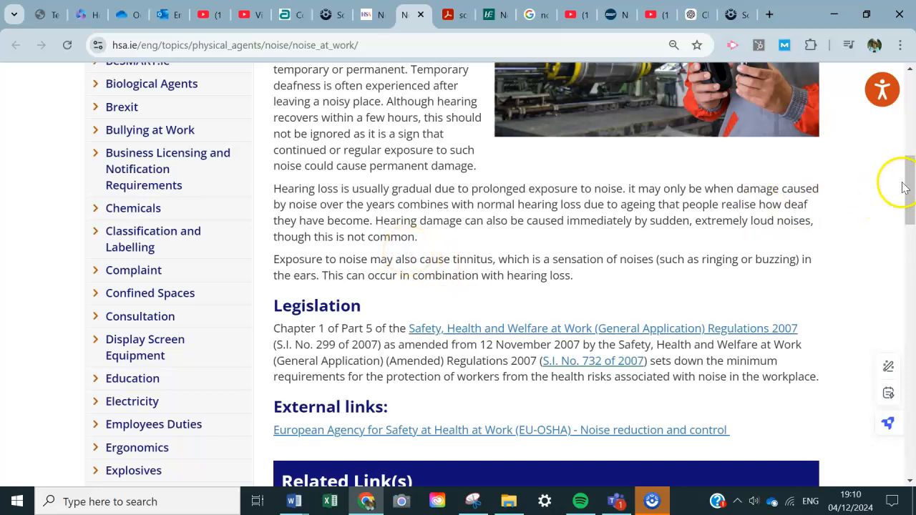
# Copy the HSA Noise at Work page's URL and paste it below the "Identifying noise" paragraph in the Word document.
pyautogui.moveTo(906, 188); pyautogui.dragTo(909, 162)
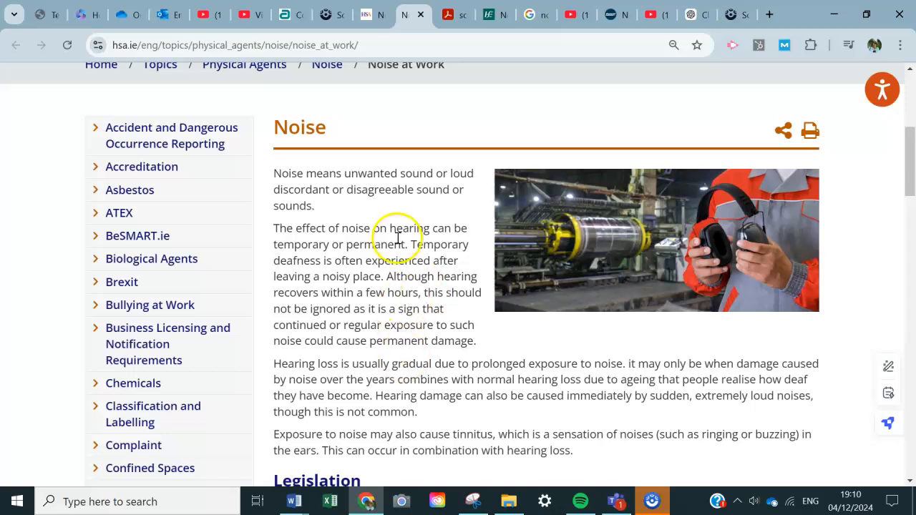
pyautogui.click(263, 46)
pyautogui.hotkey('ctrl', 'c')
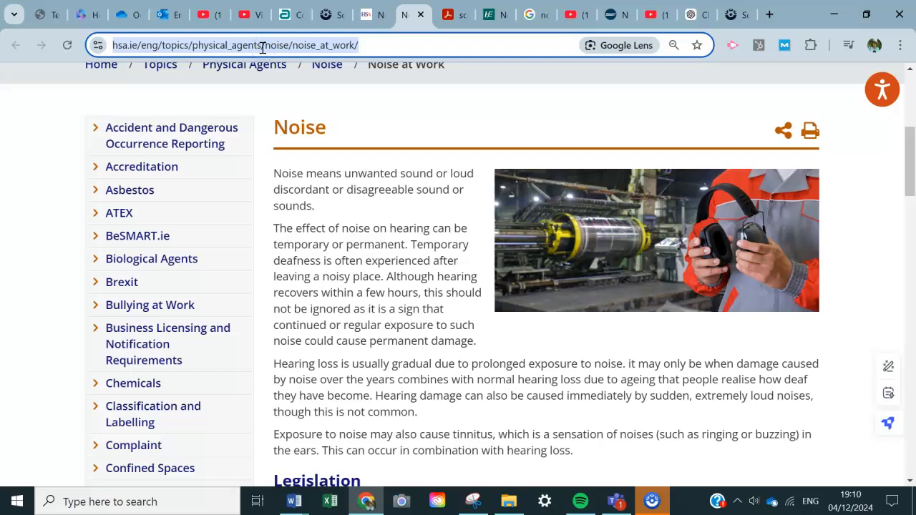
pyautogui.hotkey('alt', 'Tab')
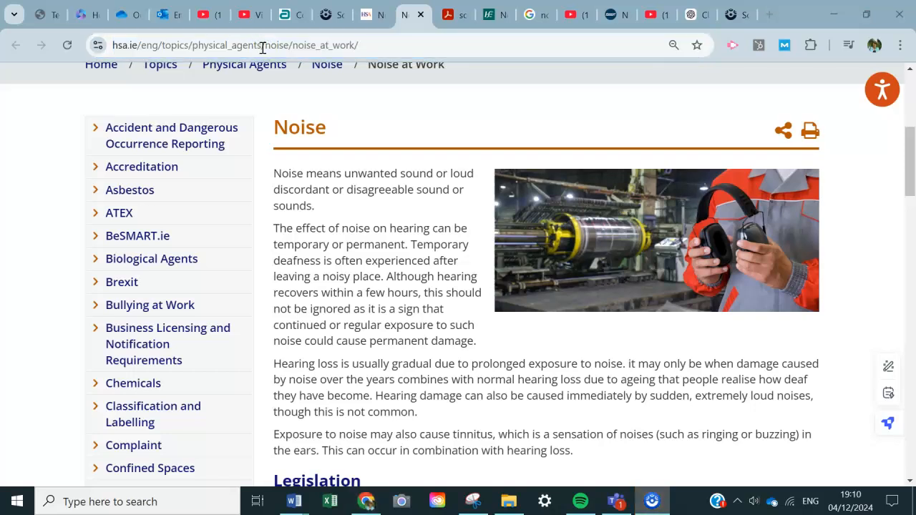
pyautogui.hotkey('alt', 'Tab')
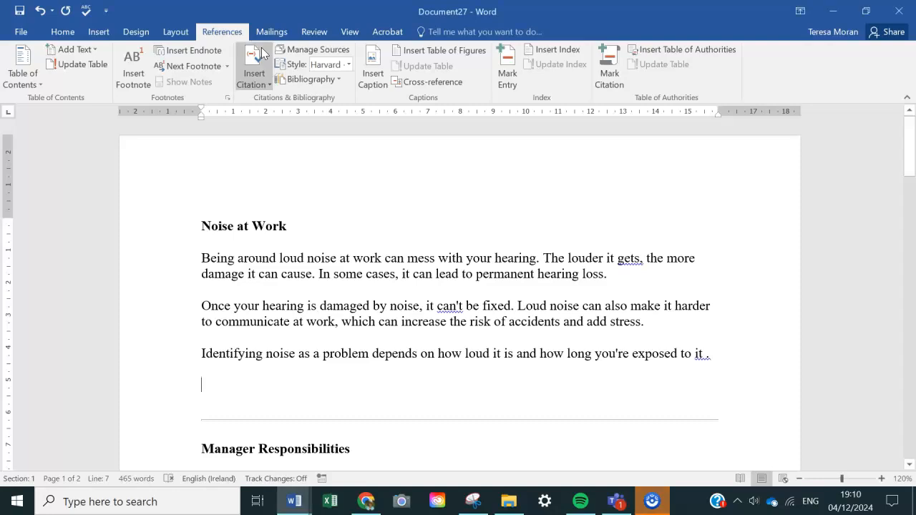
pyautogui.hotkey('ctrl', 'v')
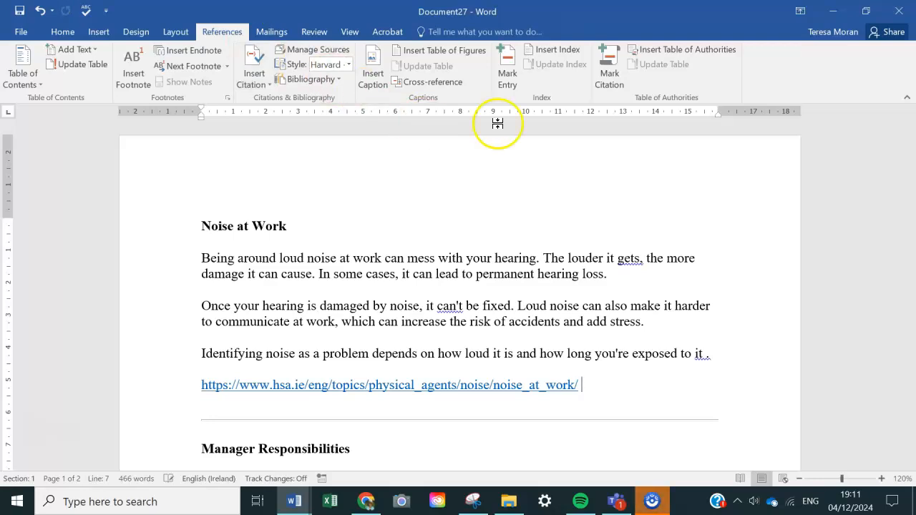
# Place the cursor before the full stop of the "Identifying noise" sentence and set the citation style to Harvard - Anglia.
pyautogui.click(702, 357)
pyautogui.click(674, 348)
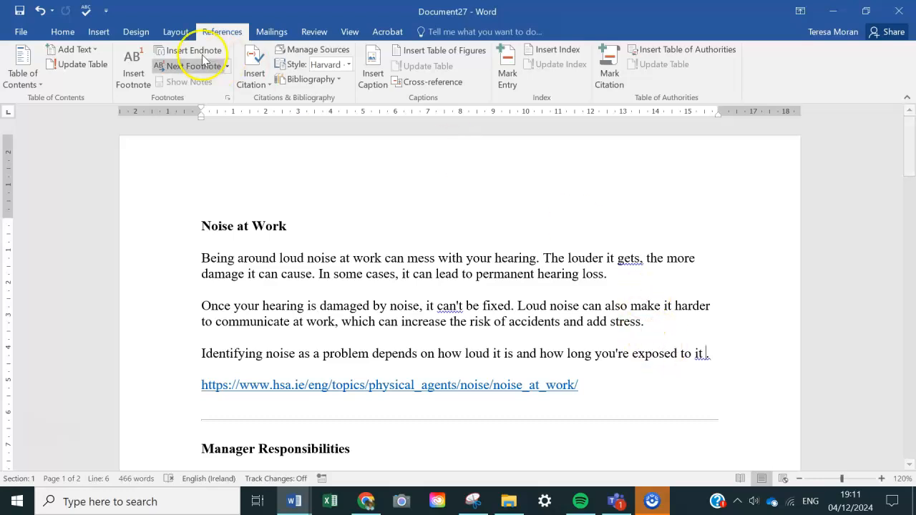
pyautogui.click(71, 33)
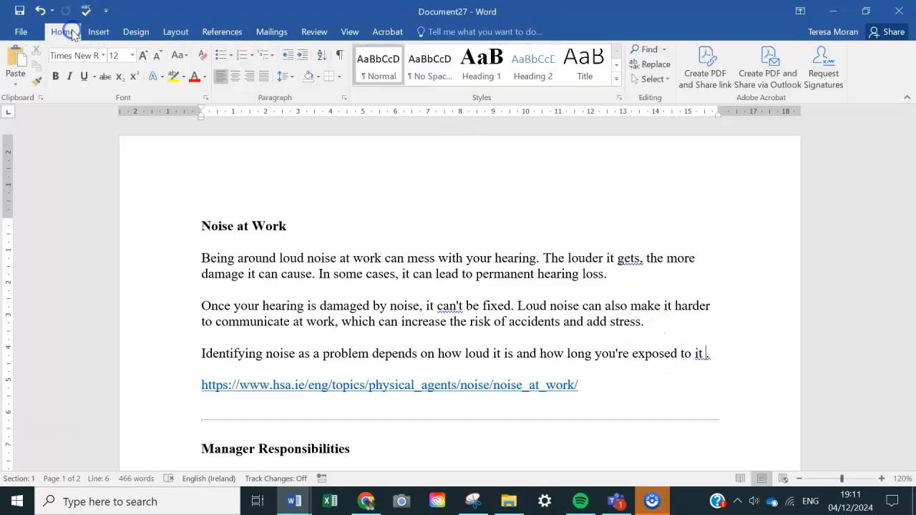
pyautogui.click(216, 33)
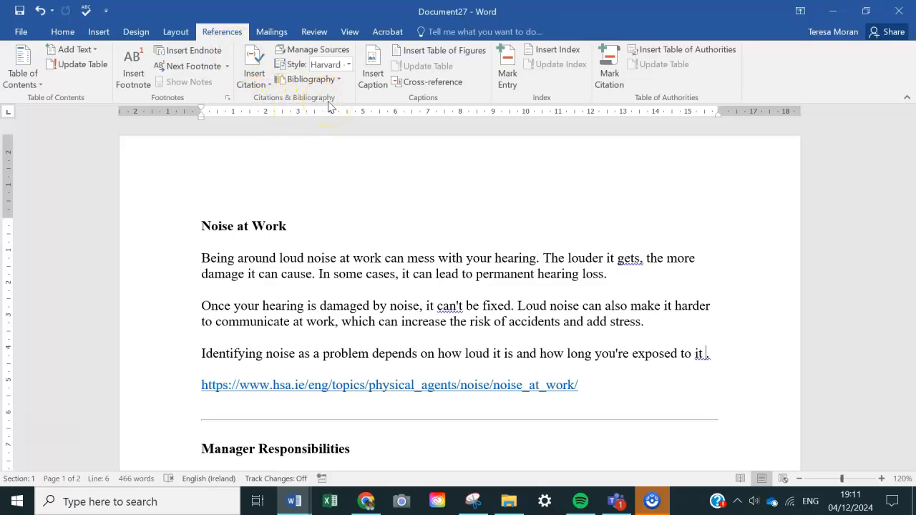
pyautogui.click(348, 65)
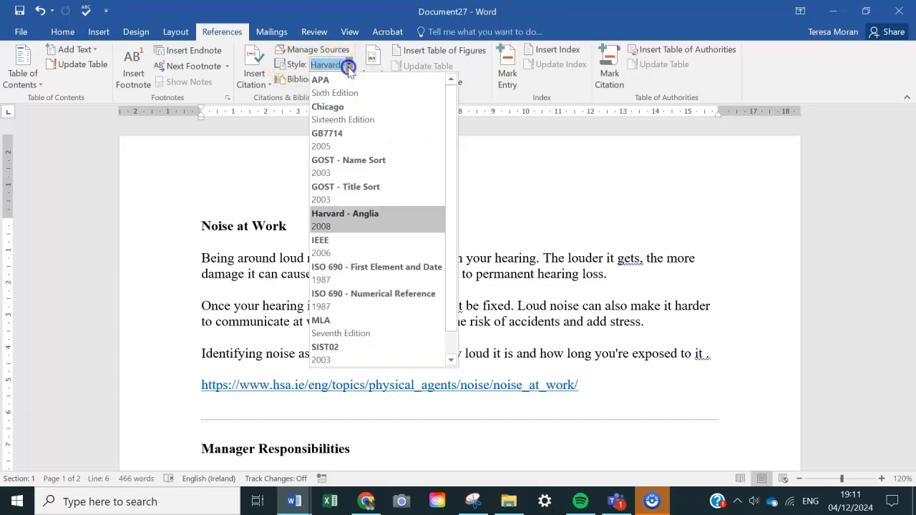
pyautogui.click(352, 216)
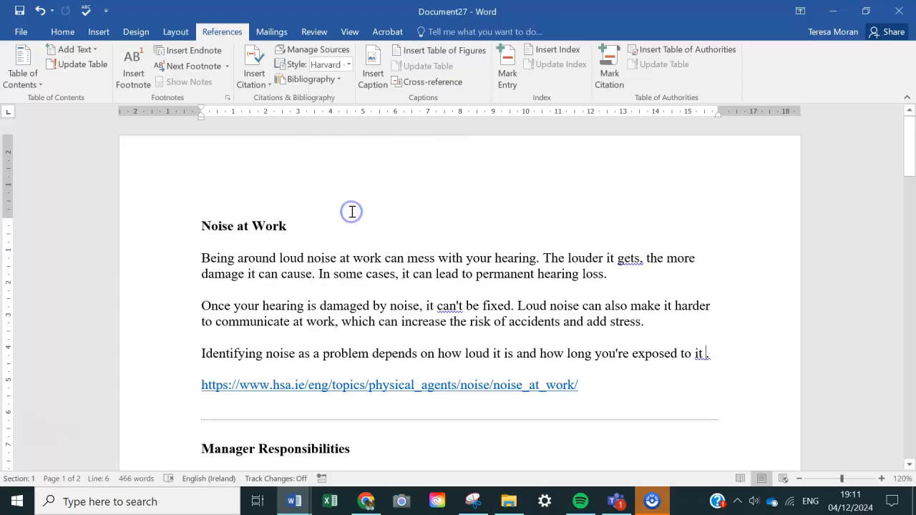
# Start a new citation source at the cursor with Web site as the source type.
pyautogui.click(262, 82)
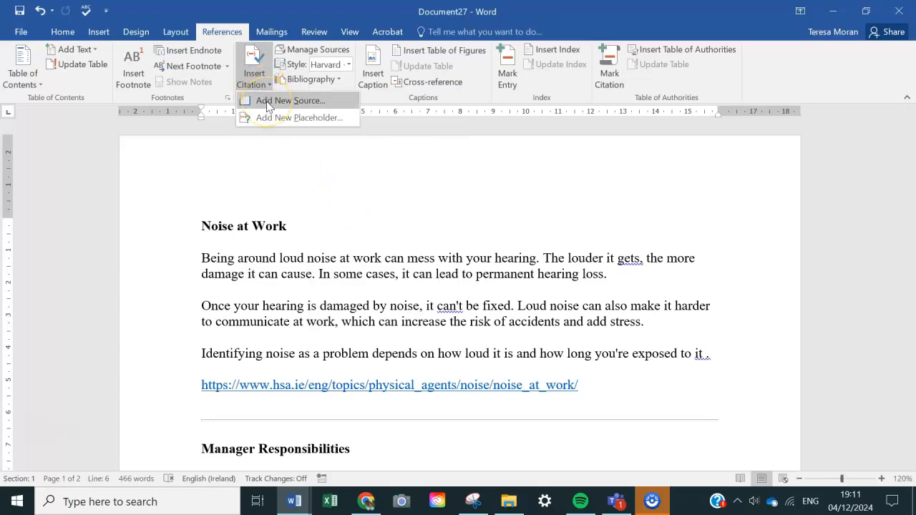
pyautogui.click(267, 101)
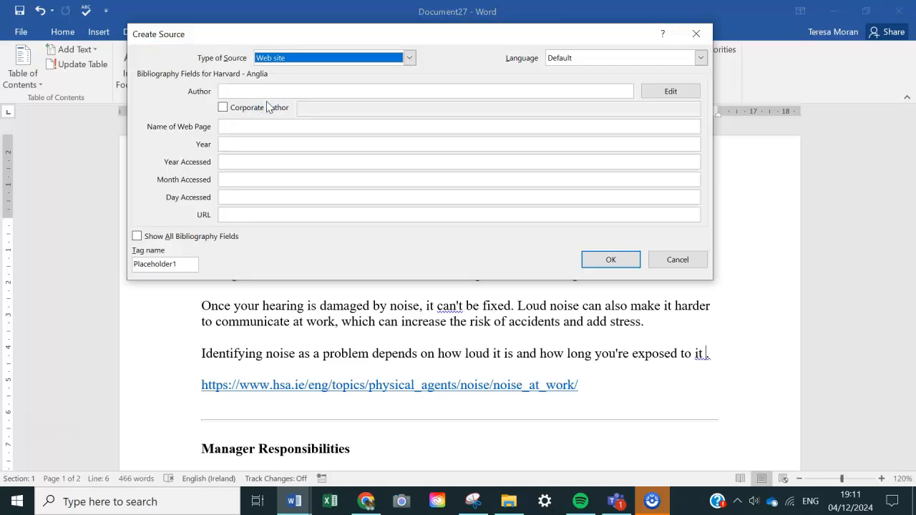
pyautogui.click(408, 57)
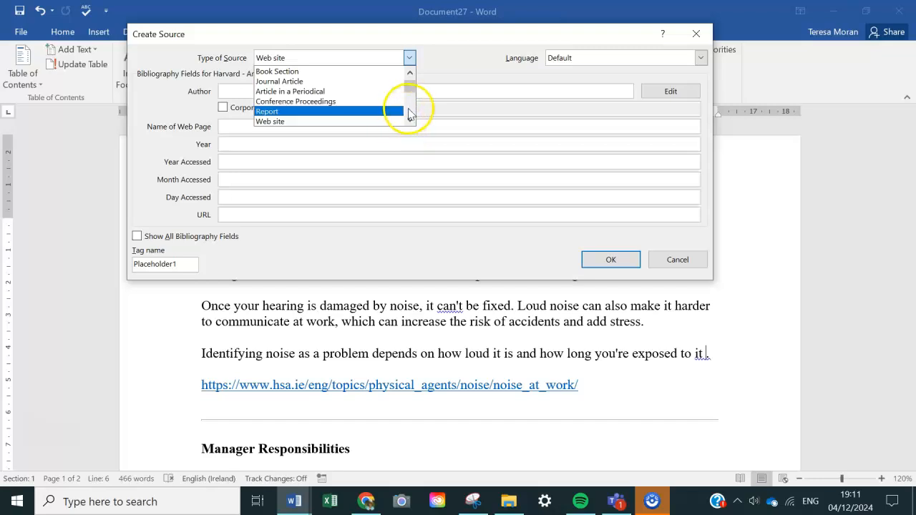
pyautogui.moveTo(409, 82)
pyautogui.mouseDown()
pyautogui.moveTo(411, 104)
pyautogui.moveTo(411, 87)
pyautogui.mouseUp()
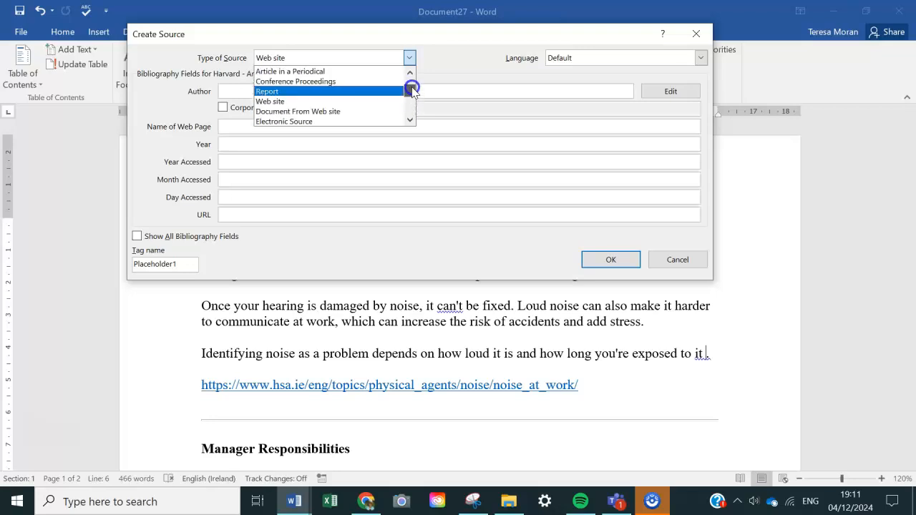
pyautogui.click(270, 102)
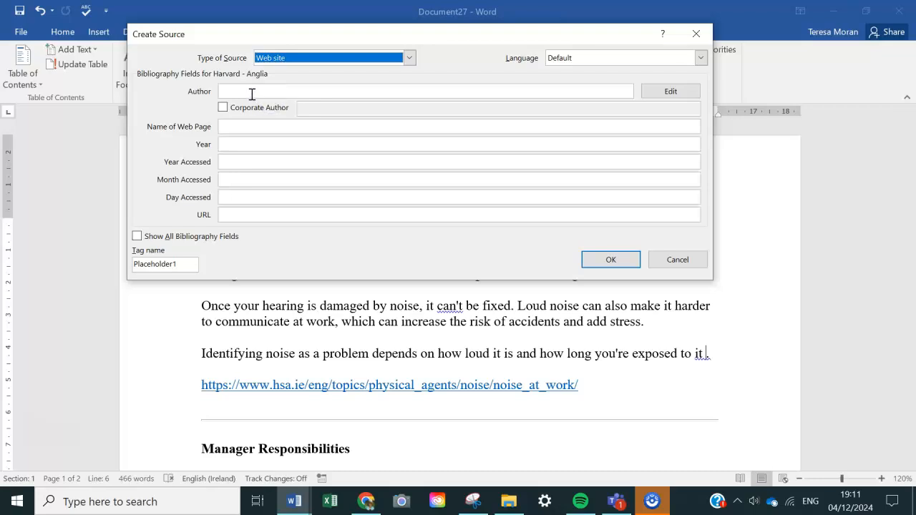
# Check the Noise at Work page in the browser for an author, and enter HSA as the source's author in Word.
pyautogui.click(252, 92)
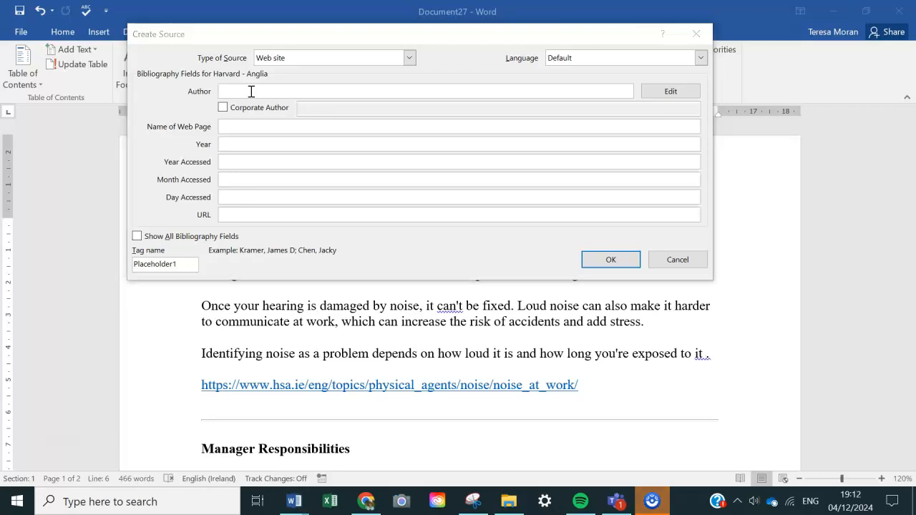
pyautogui.hotkey('alt', 'Tab')
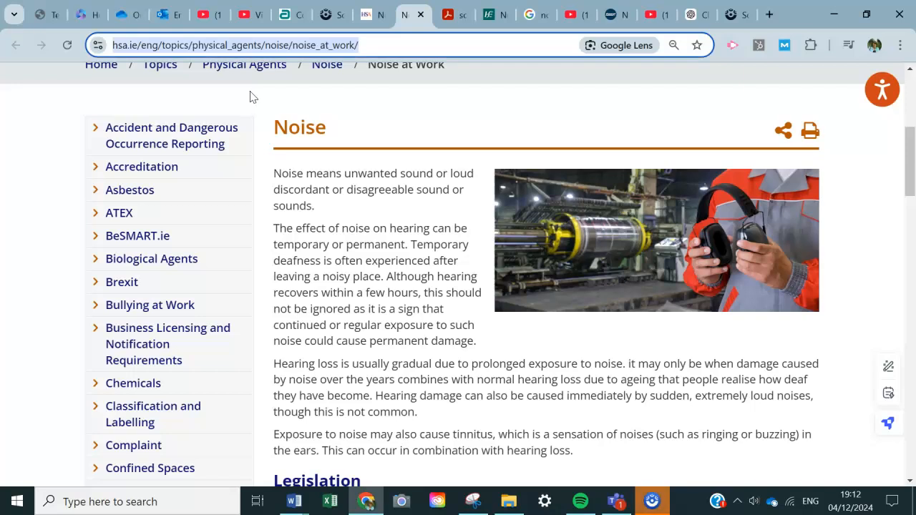
pyautogui.scroll(-5, 344, 286)
pyautogui.scroll(-7, 343, 289)
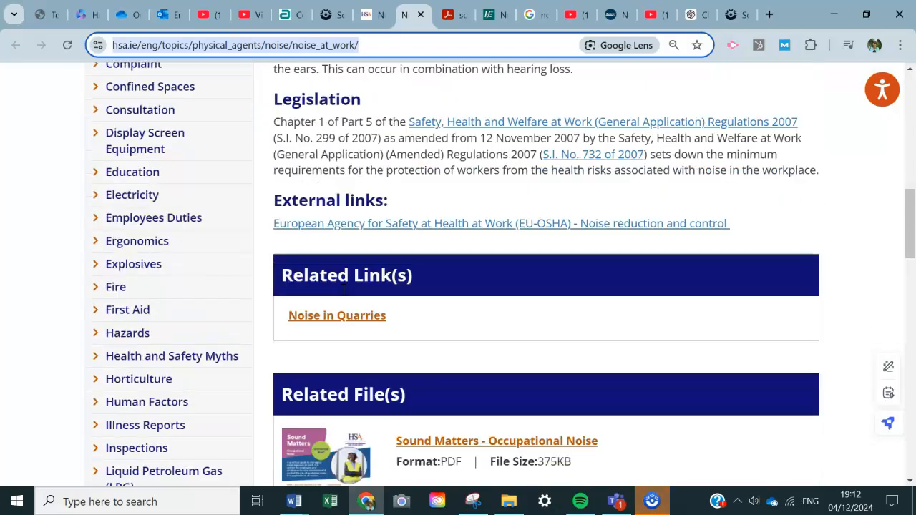
pyautogui.scroll(-2, 343, 289)
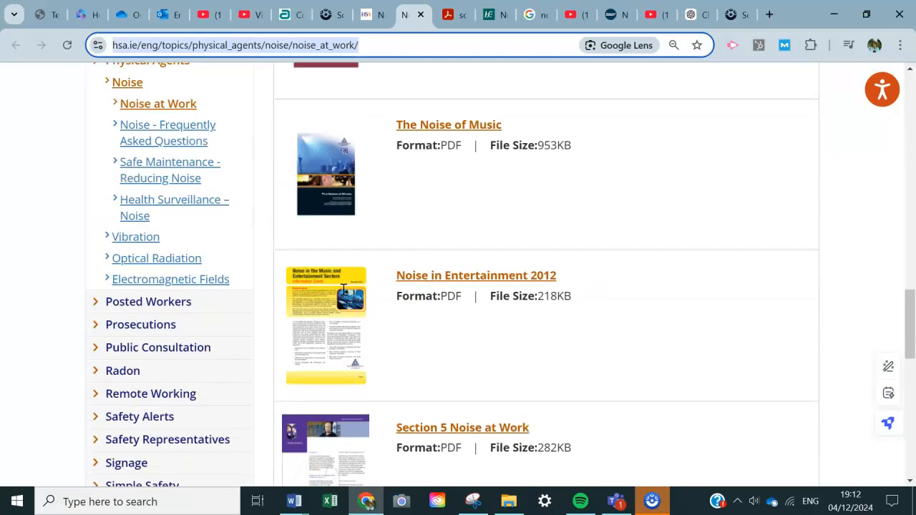
pyautogui.scroll(8, 344, 290)
pyautogui.scroll(2, 344, 289)
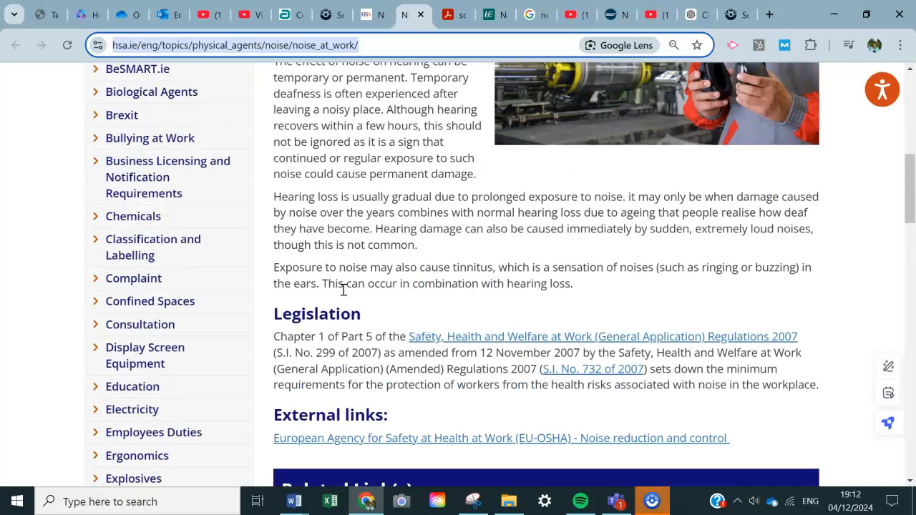
pyautogui.hotkey('alt', 'Tab')
pyautogui.hotkey('alt', 'Tab')
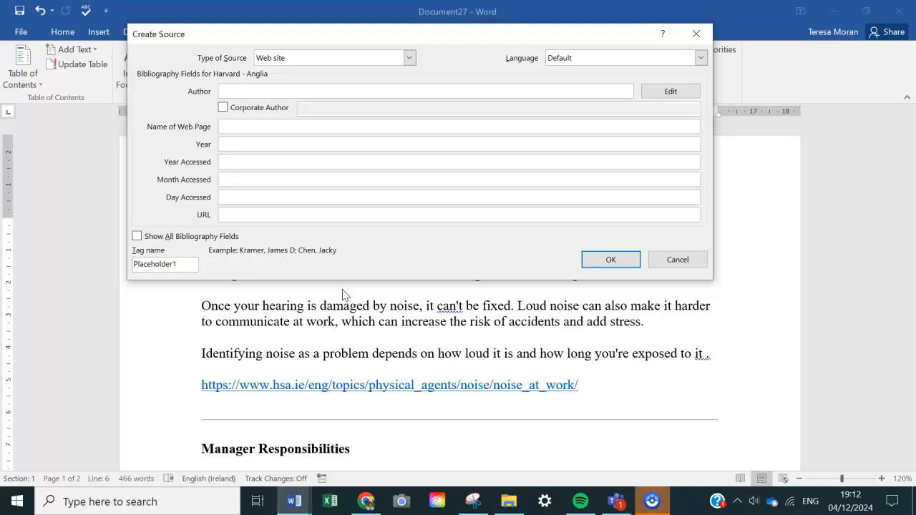
pyautogui.write('HSA')
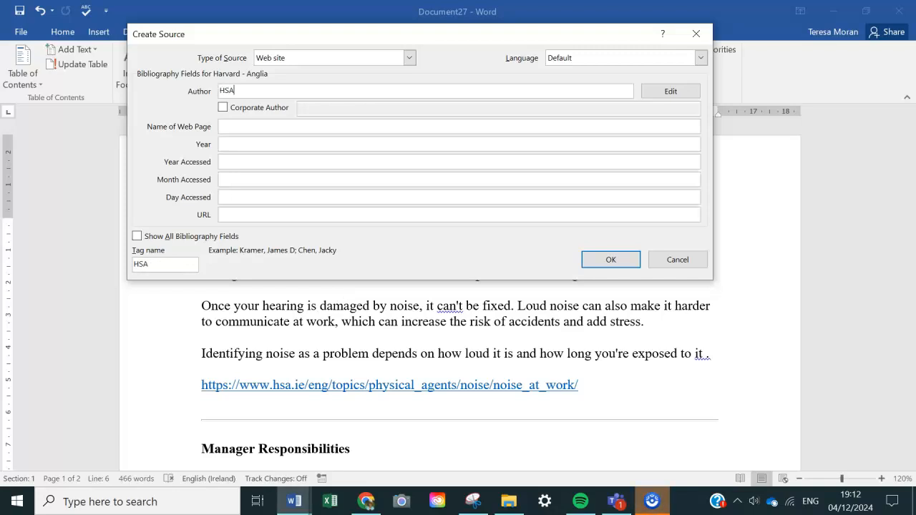
# Enter HSA as the source's web page name and 2024 as its year.
pyautogui.click(231, 131)
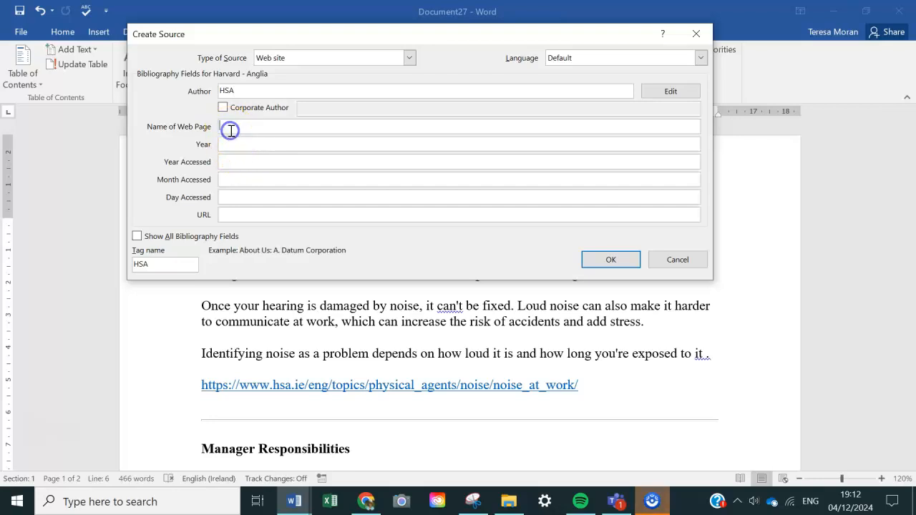
pyautogui.write('HSA')
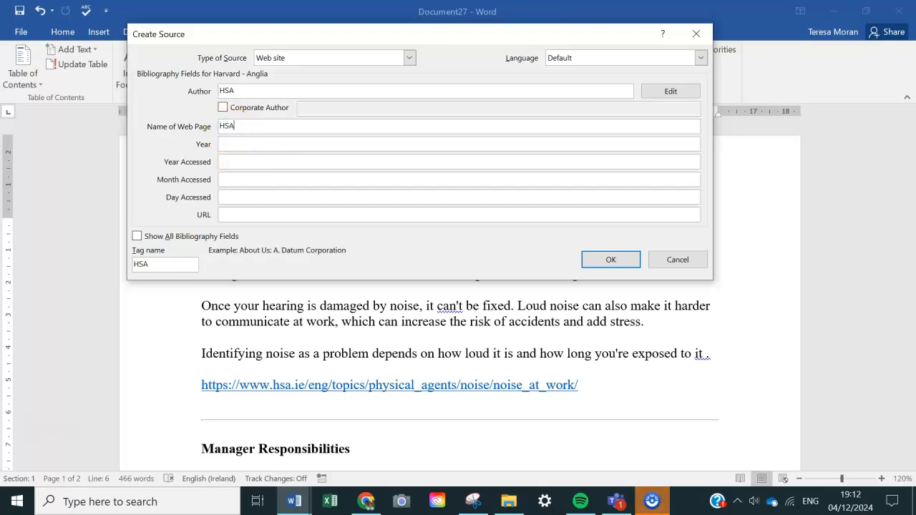
pyautogui.click(235, 144)
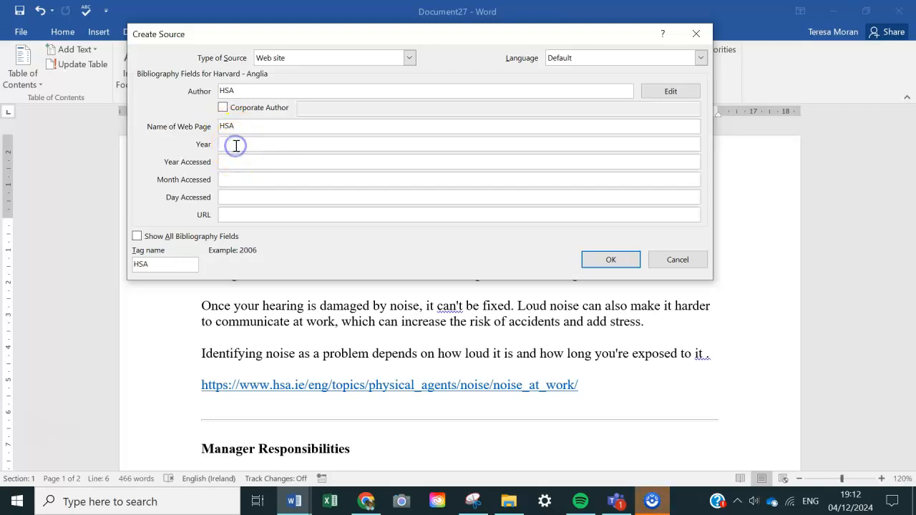
pyautogui.write('2024')
# Set the access date to 2024, DEC, 4, paste the Noise at Work page's URL, and insert the citation.
pyautogui.click(235, 164)
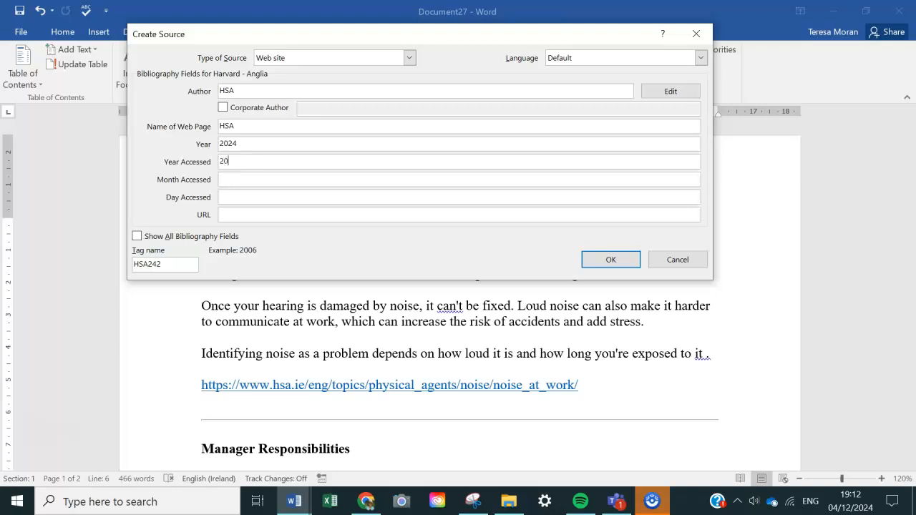
pyautogui.press('Tab')
pyautogui.press('Tab')
pyautogui.write('https://www.hsa.ie/eng/topics/physical_agents/noise/noise_at_work/')
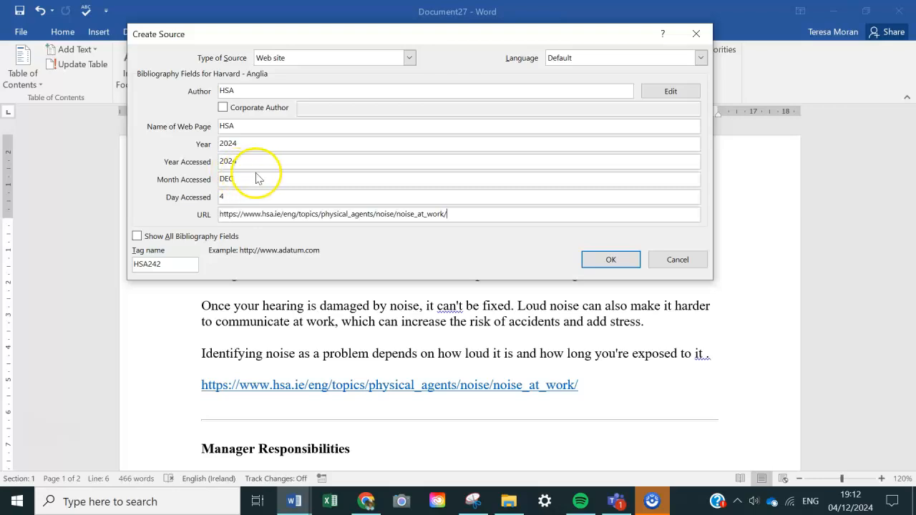
pyautogui.click(608, 261)
pyautogui.write('.')
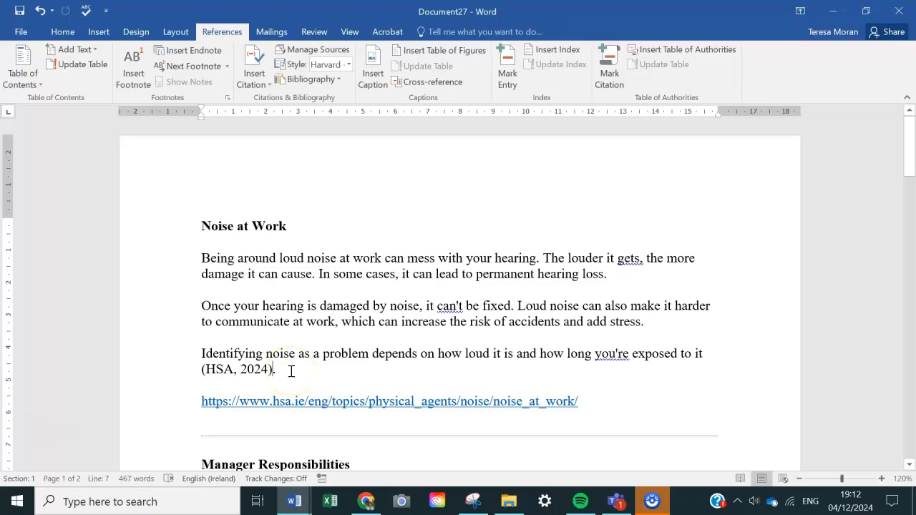
# Add an empty line below the "87dB is the level" sentence at the end of the Exposure Action Values section.
pyautogui.scroll(-8, 291, 372)
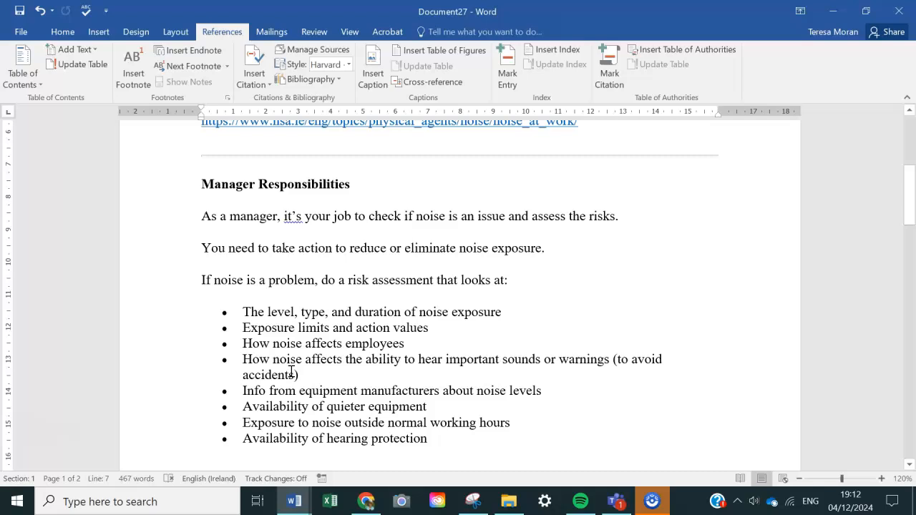
pyautogui.scroll(-3, 292, 372)
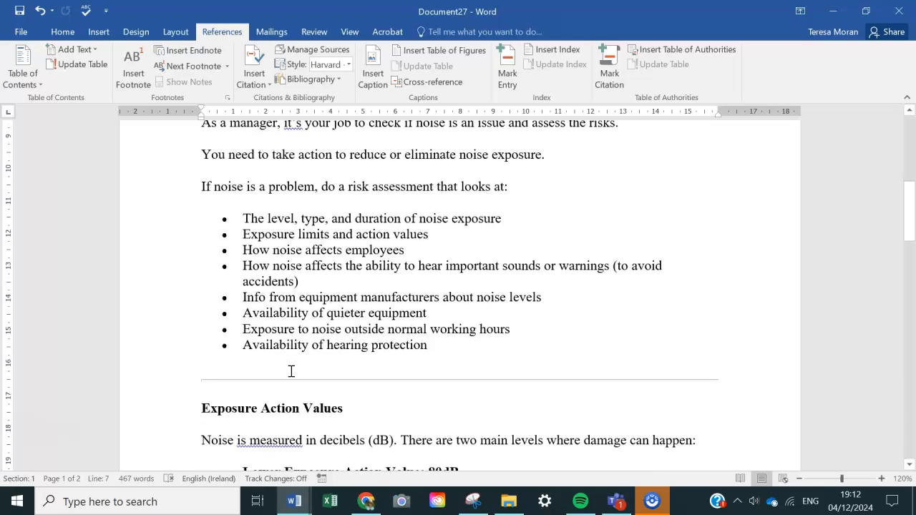
pyautogui.scroll(-8, 291, 371)
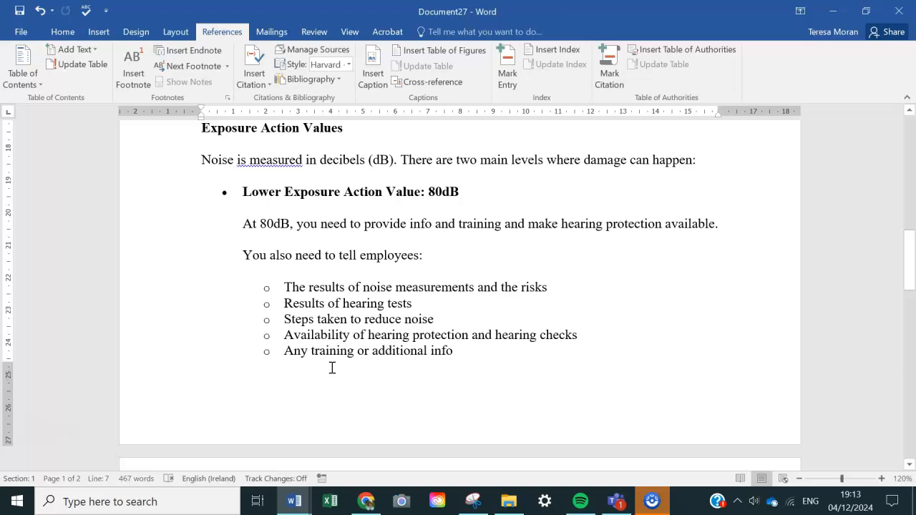
pyautogui.scroll(-5, 332, 368)
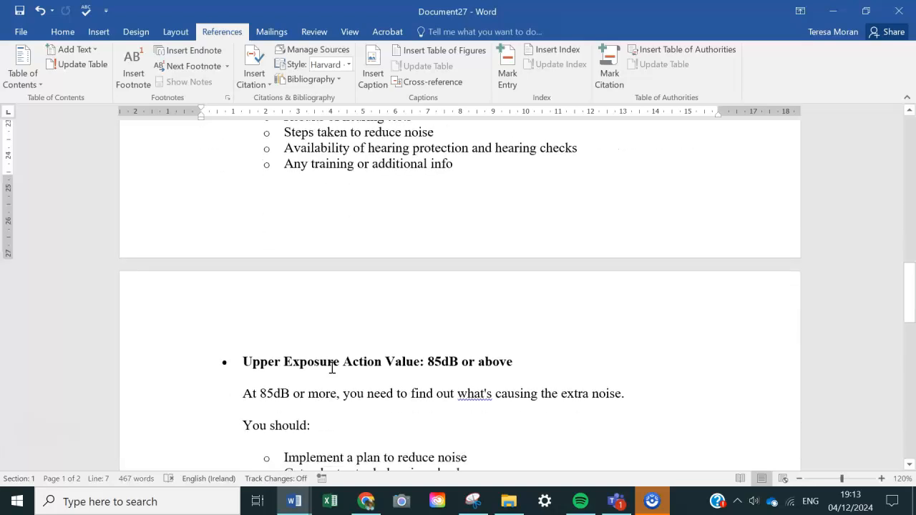
pyautogui.scroll(-5, 332, 367)
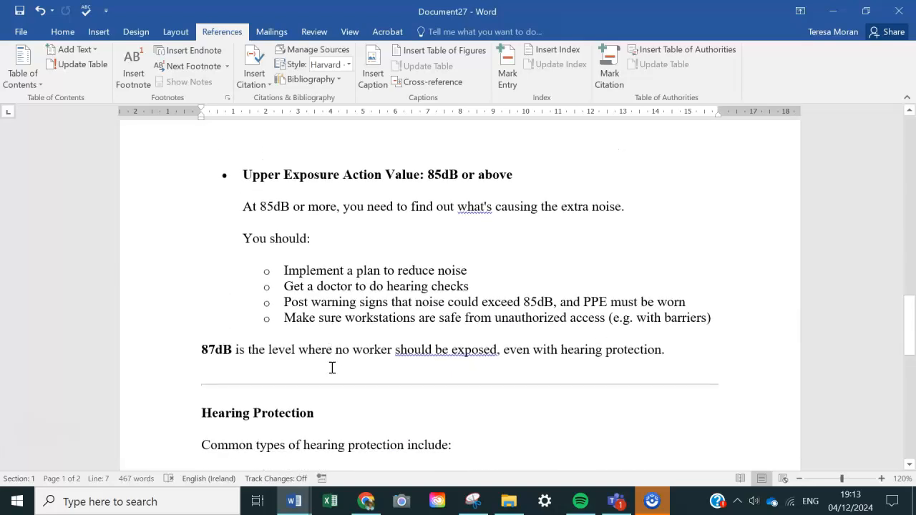
pyautogui.click(211, 383)
pyautogui.click(676, 351)
pyautogui.press('Return')
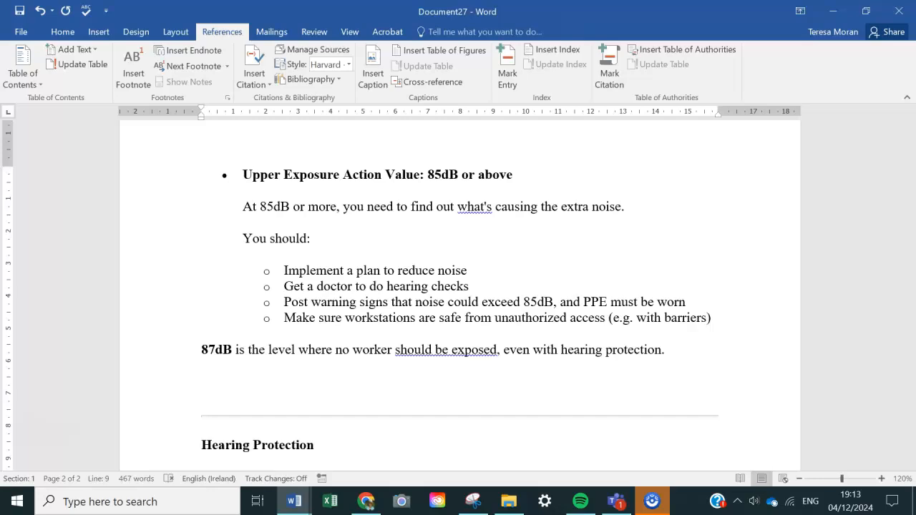
# Switch to the browser, open the HSE Noise at work page, copy its URL, and return to Word.
pyautogui.click(366, 503)
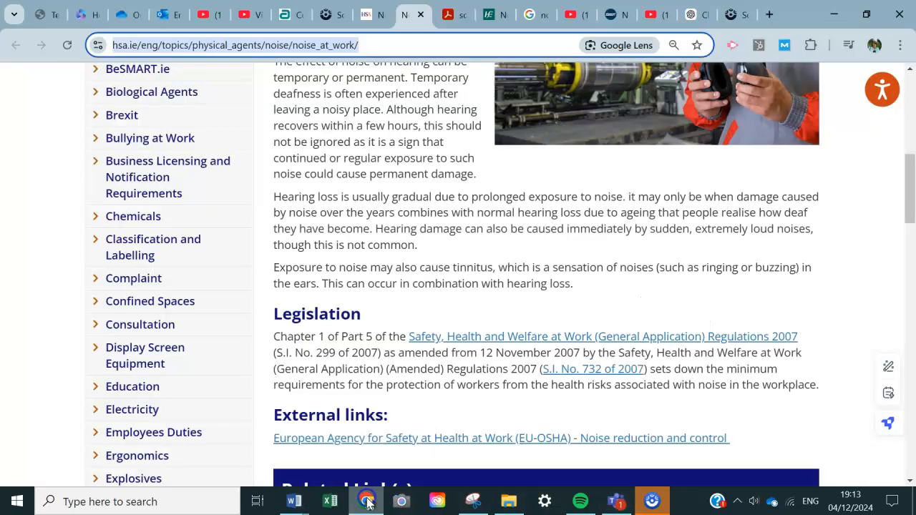
pyautogui.click(494, 14)
pyautogui.click(417, 112)
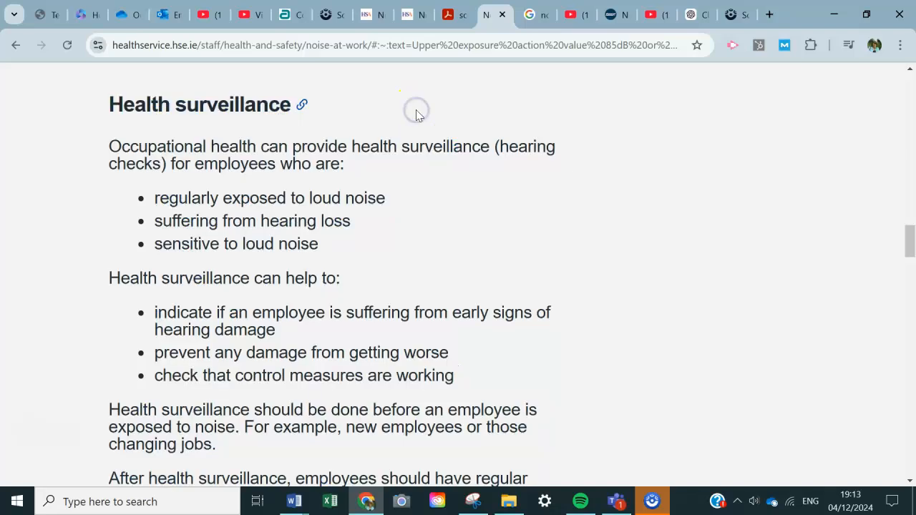
pyautogui.click(374, 44)
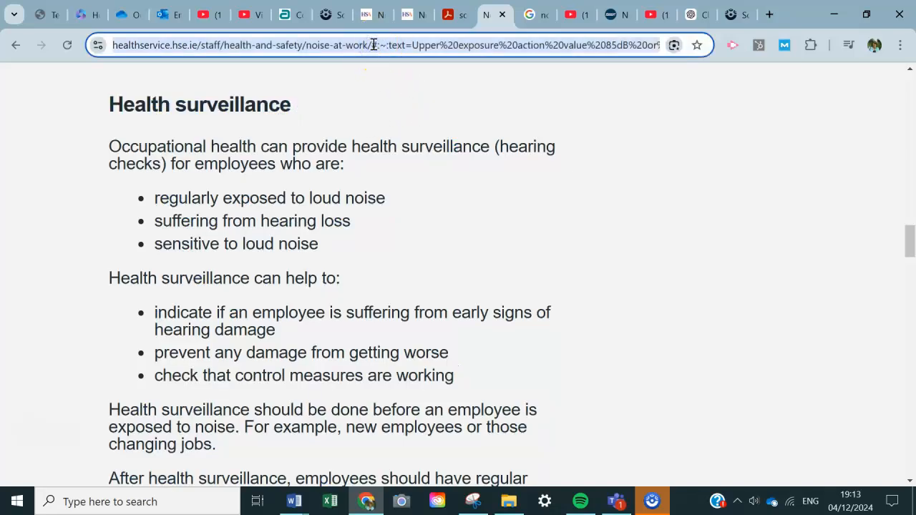
pyautogui.hotkey('alt', 'Tab')
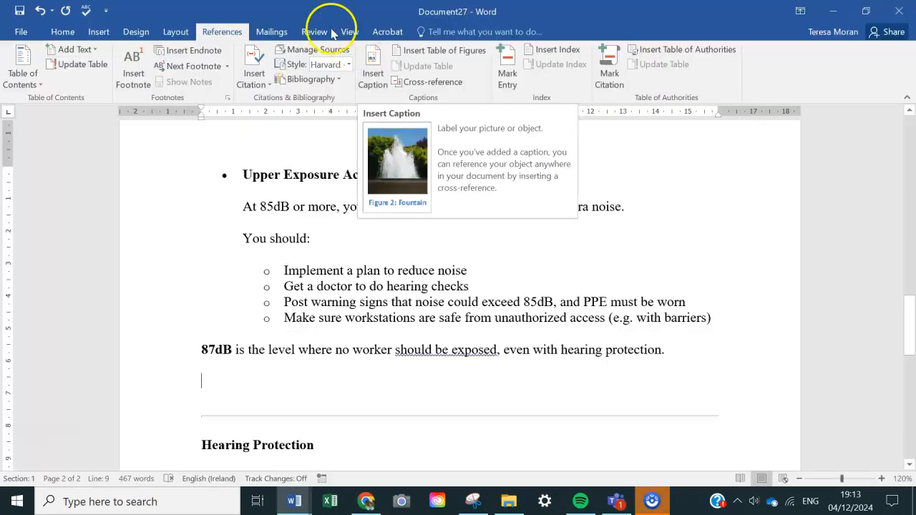
# Create a new web site source for the citation below the "87dB is the level" sentence and paste the HSE page's URL.
pyautogui.click(252, 80)
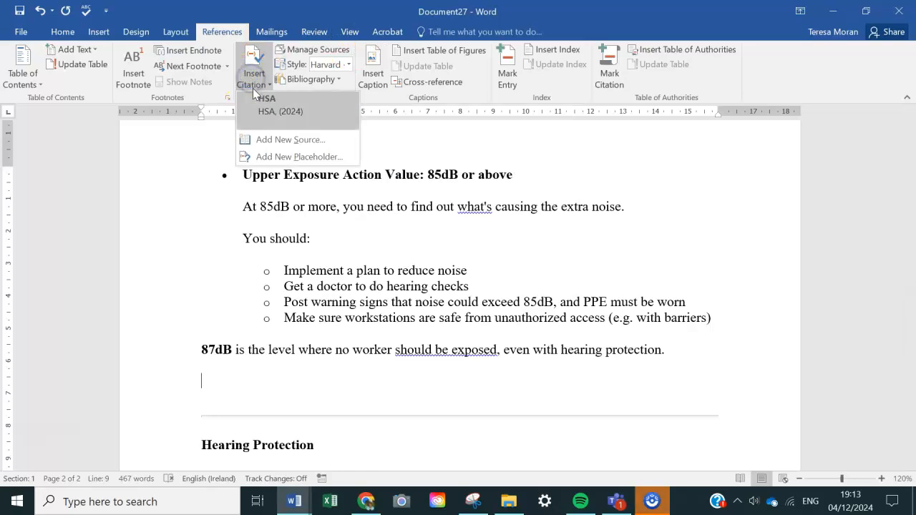
pyautogui.click(261, 135)
pyautogui.click(264, 213)
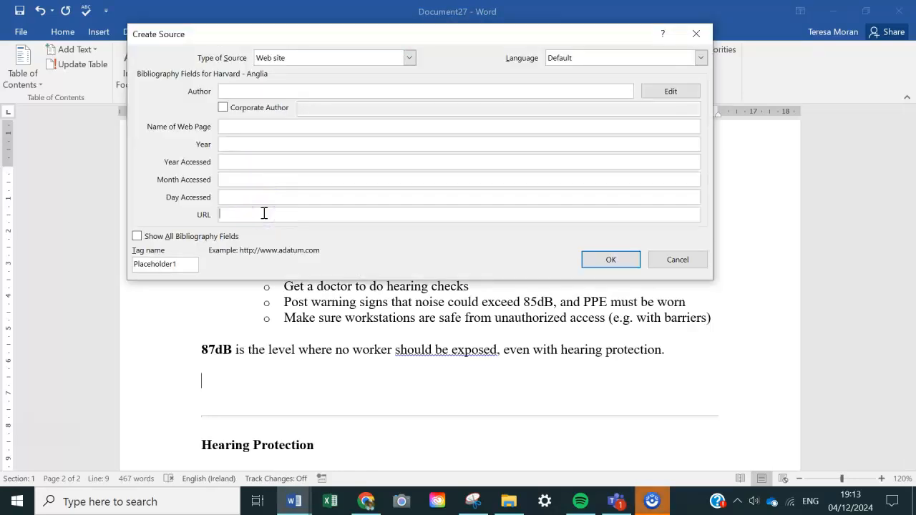
pyautogui.hotkey('alt', 'Tab')
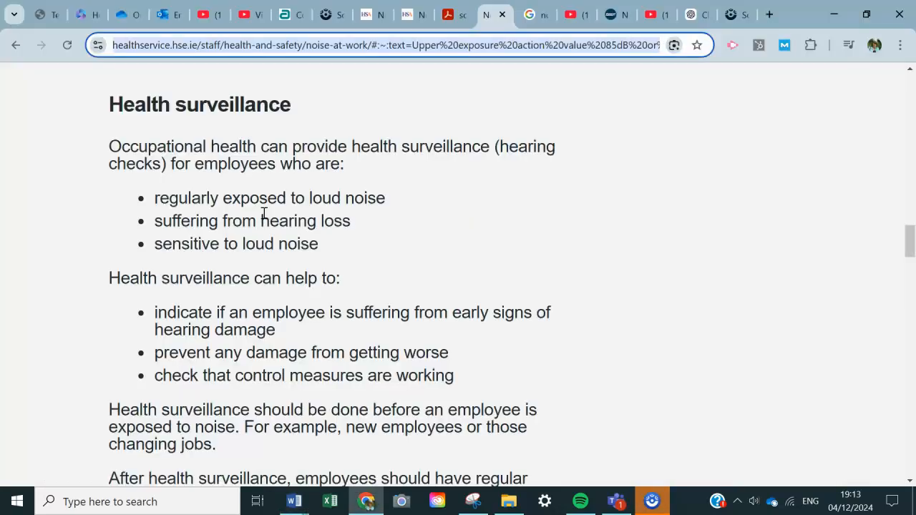
pyautogui.hotkey('alt', 'Tab')
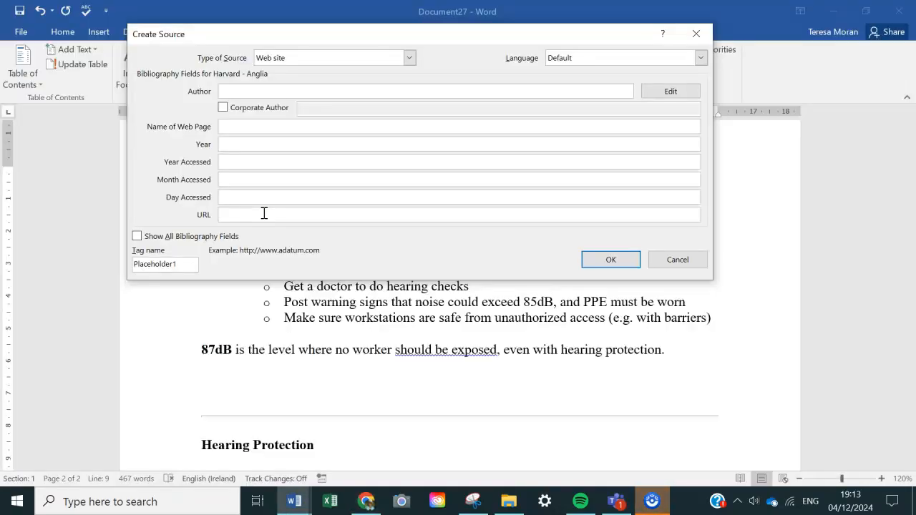
pyautogui.hotkey('ctrl', 'v')
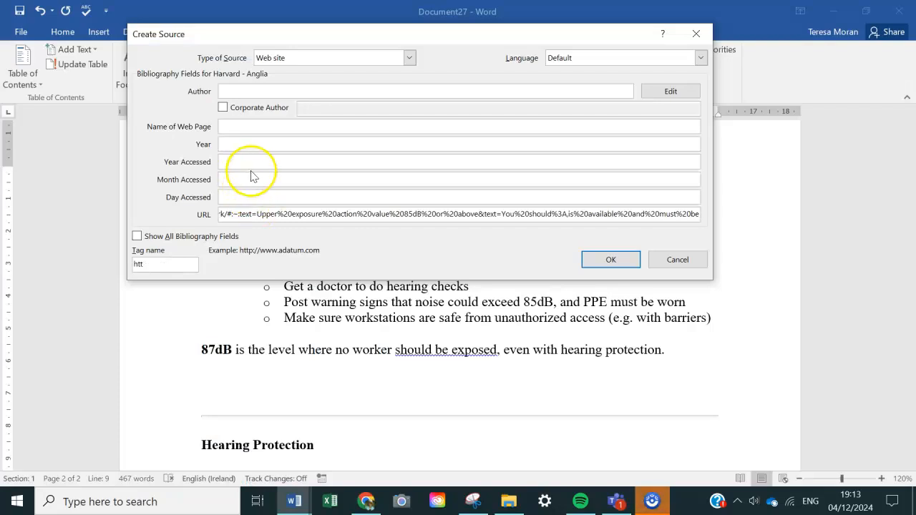
# Enter HSE as both the source's author and its web page name.
pyautogui.click(242, 89)
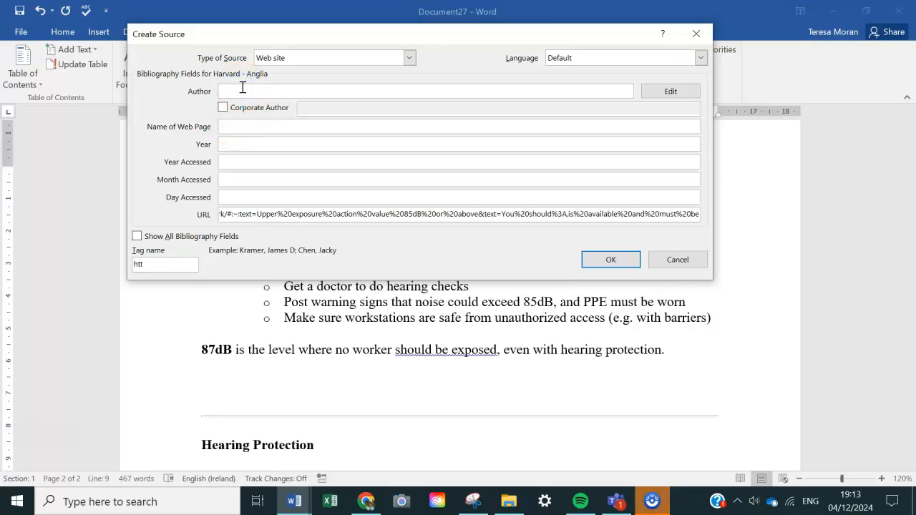
pyautogui.write('h')
pyautogui.write('HSE')
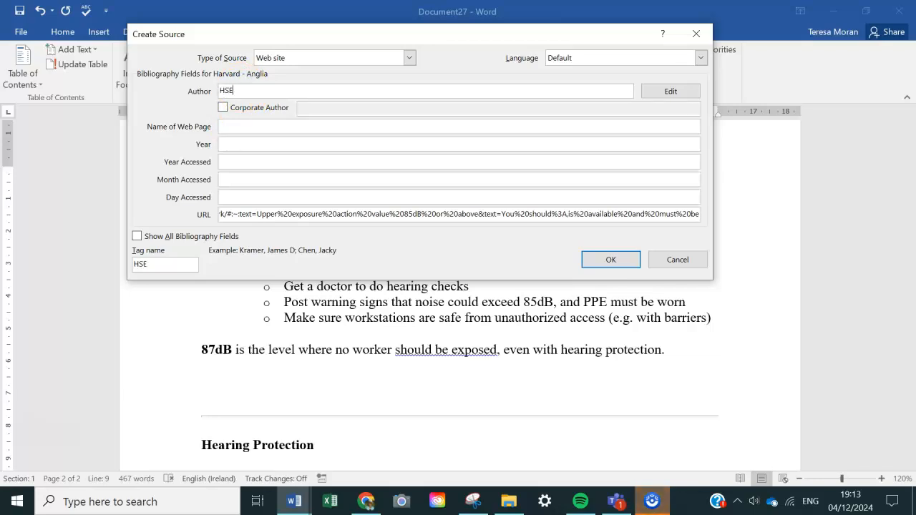
pyautogui.click(236, 126)
pyautogui.write('HSE')
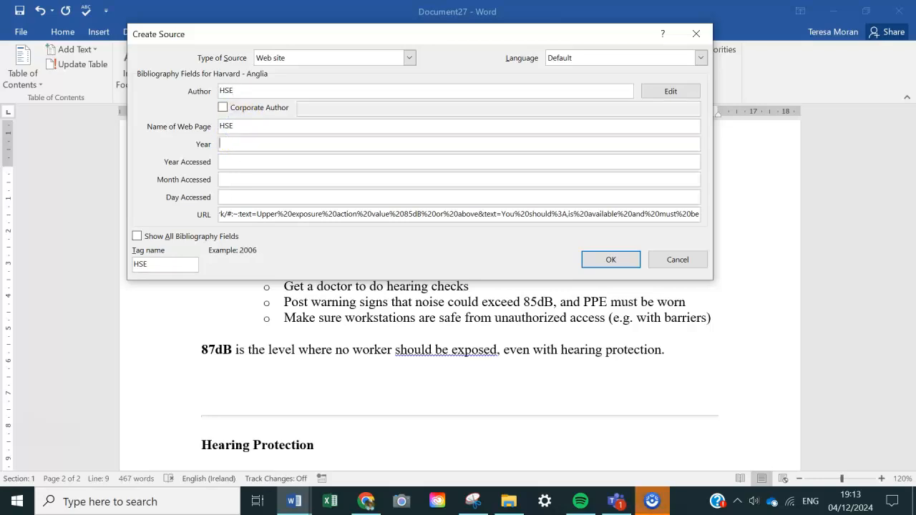
# Check the HSE Noise at work page in the browser for a publication date, and enter 2024 as the source's year in Word.
pyautogui.hotkey('alt', 'Tab')
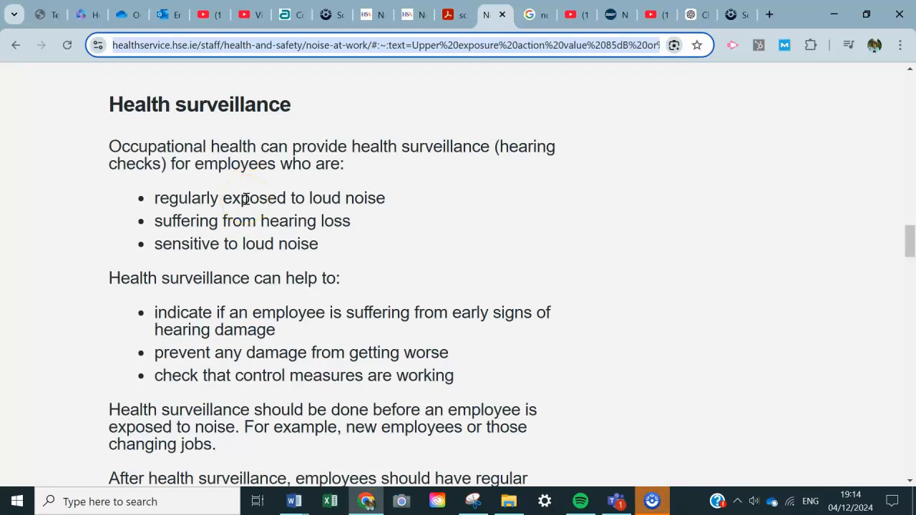
pyautogui.scroll(10, 245, 199)
pyautogui.scroll(5, 245, 199)
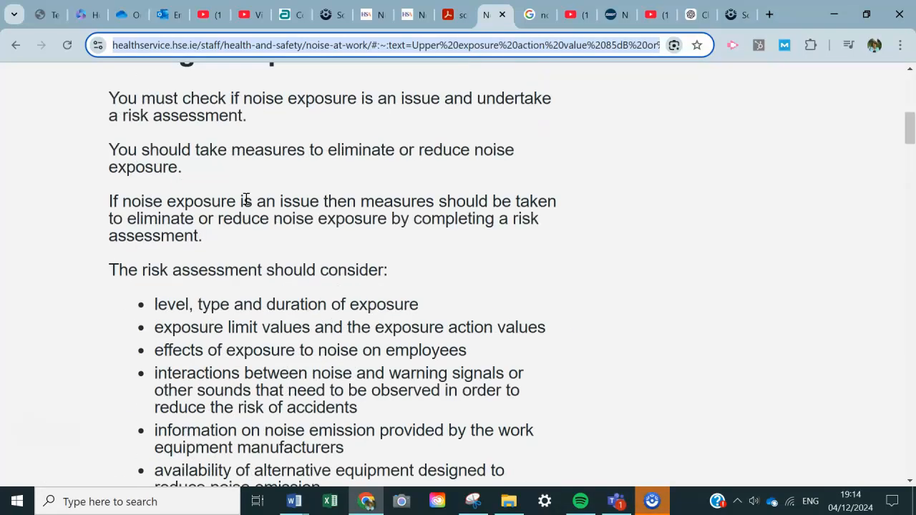
pyautogui.scroll(10, 245, 199)
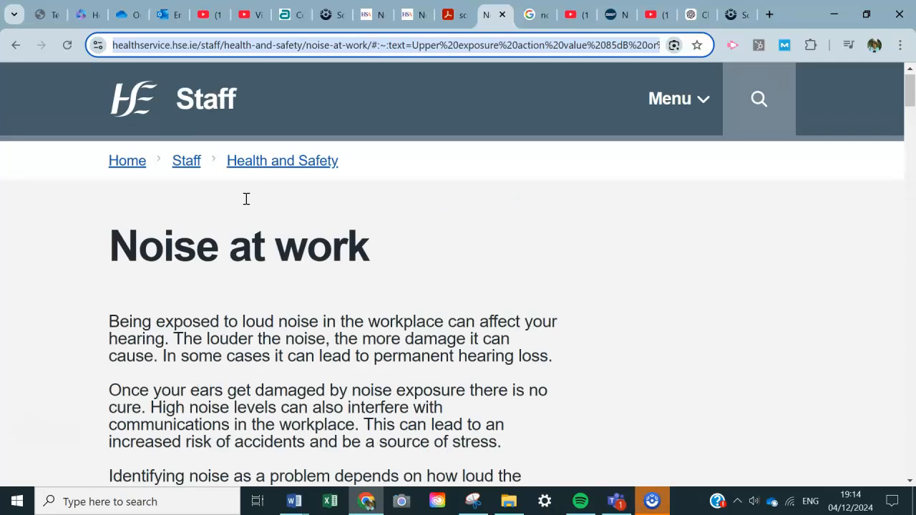
pyautogui.scroll(-5, 245, 199)
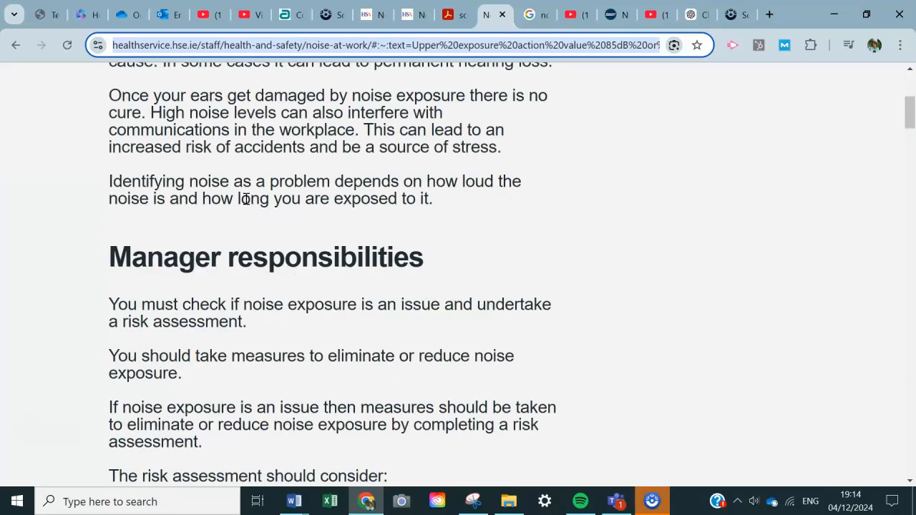
pyautogui.hotkey('alt', 'Tab')
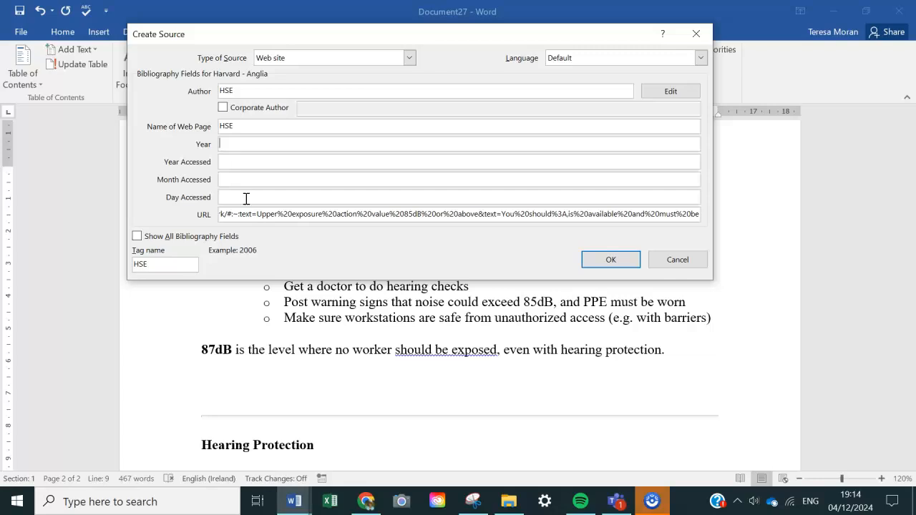
pyautogui.write('2024')
# Set the source's access date to year 2024, month Dec, day 4.
pyautogui.press('Tab')
pyautogui.write('2024')
pyautogui.press('Tab')
pyautogui.write('dEC')
pyautogui.press('BackSpace')
pyautogui.press('BackSpace')
pyautogui.press('BackSpace')
pyautogui.write('D')
pyautogui.click(221, 196)
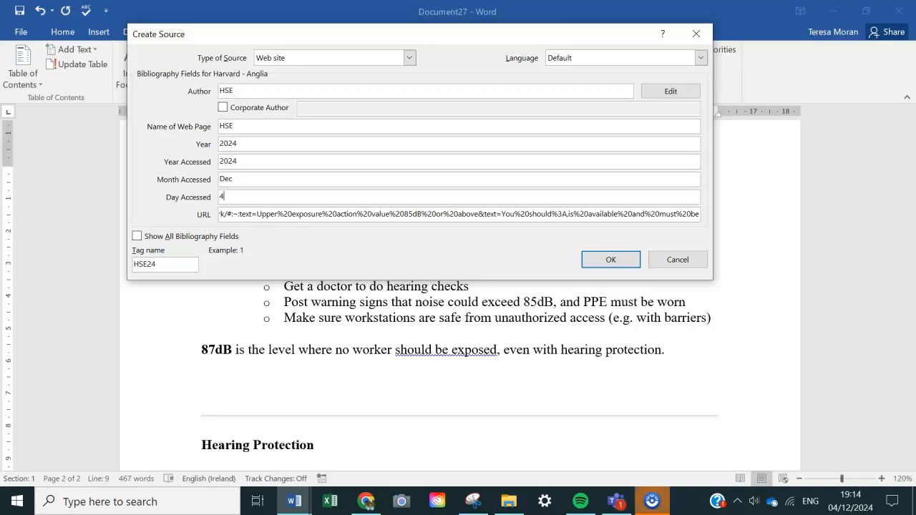
# Reopen the HSE Noise at work page in the browser through its Health and Safety section and copy the short URL.
pyautogui.hotkey('alt', 'Tab')
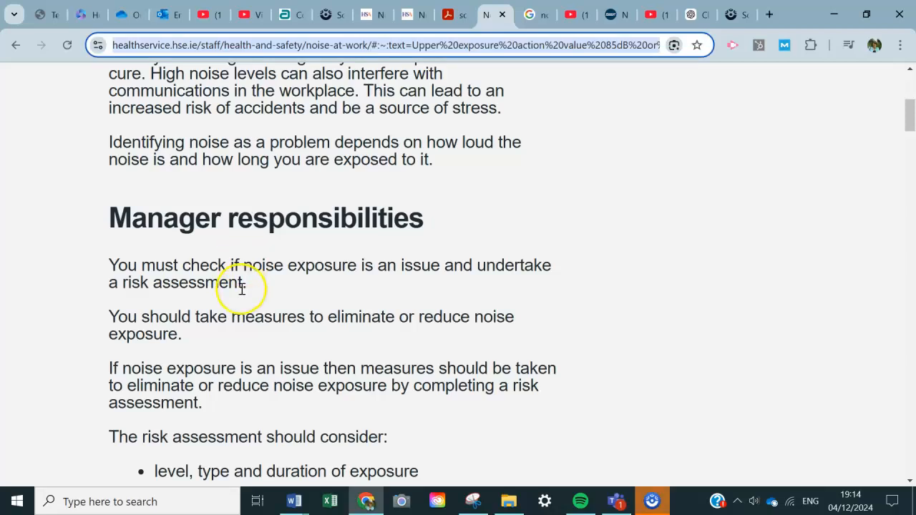
pyautogui.scroll(5, 242, 288)
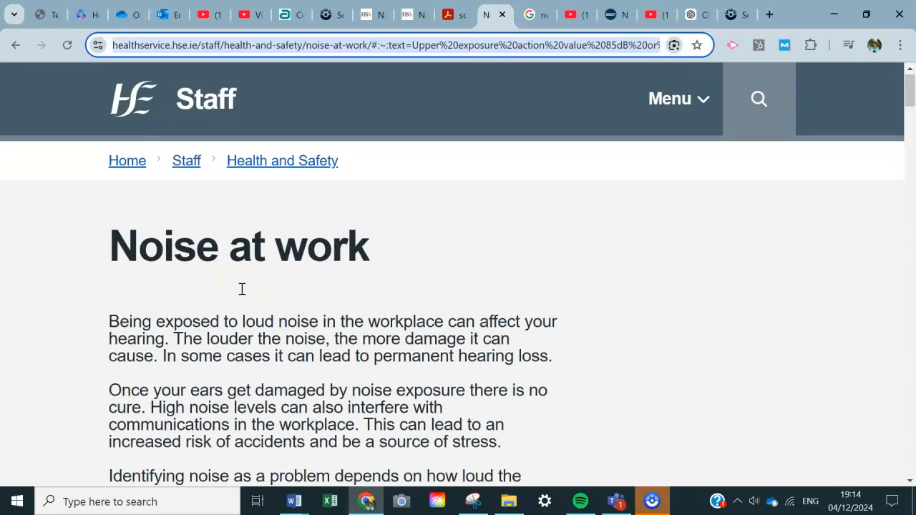
pyautogui.click(262, 160)
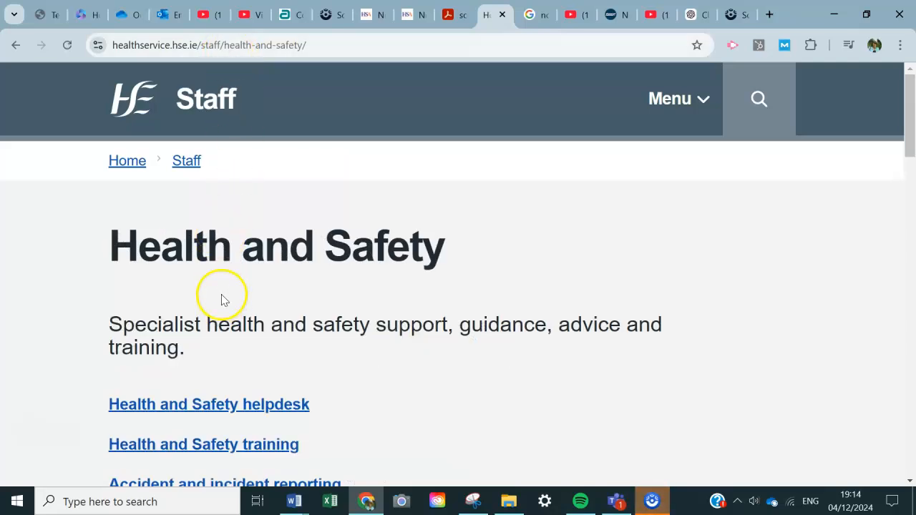
pyautogui.scroll(-2, 223, 298)
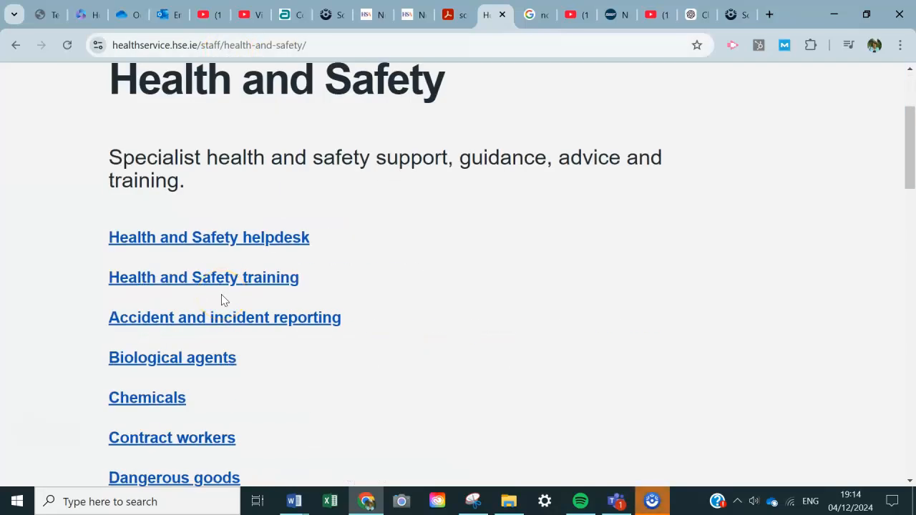
pyautogui.scroll(-4, 223, 299)
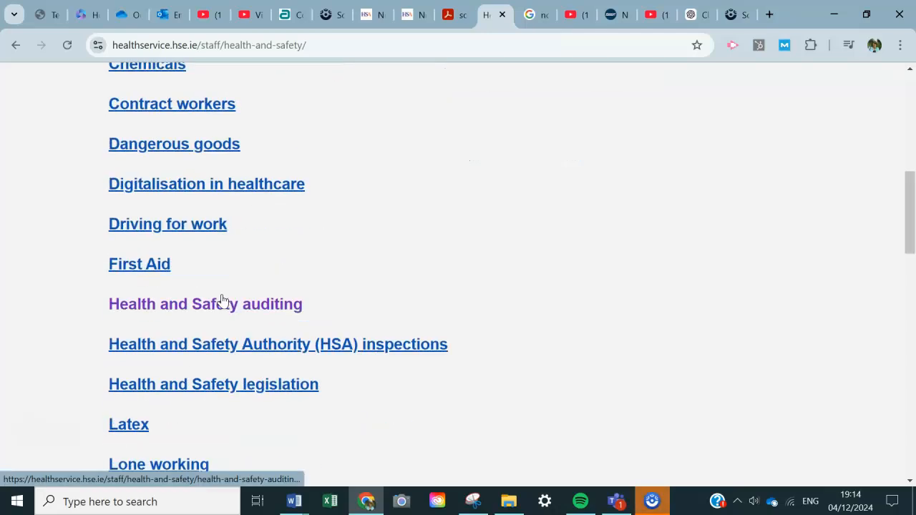
pyautogui.scroll(-4, 223, 301)
pyautogui.click(175, 290)
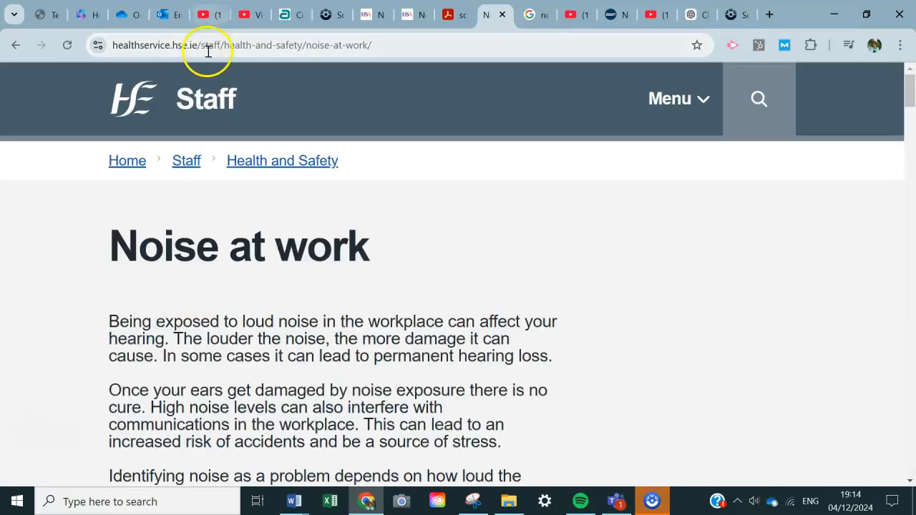
pyautogui.click(206, 45)
pyautogui.hotkey('ctrl', 'c')
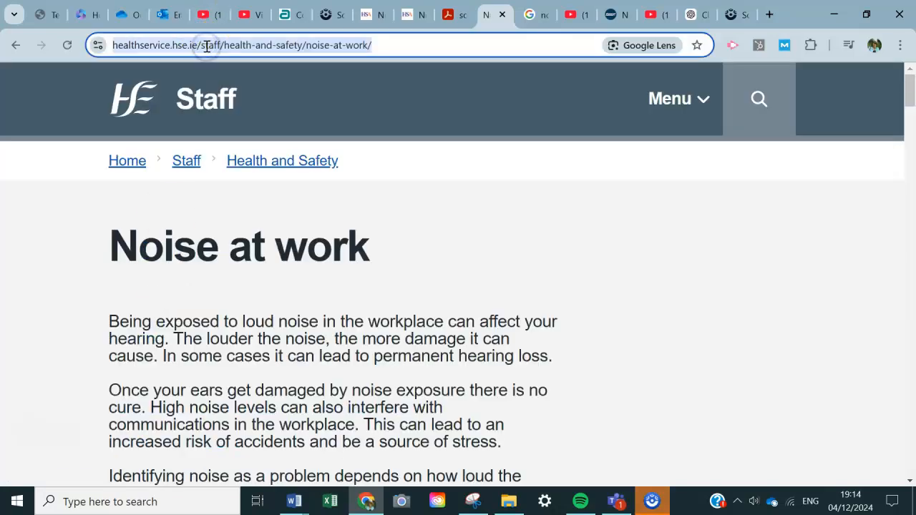
pyautogui.hotkey('alt', 'Tab')
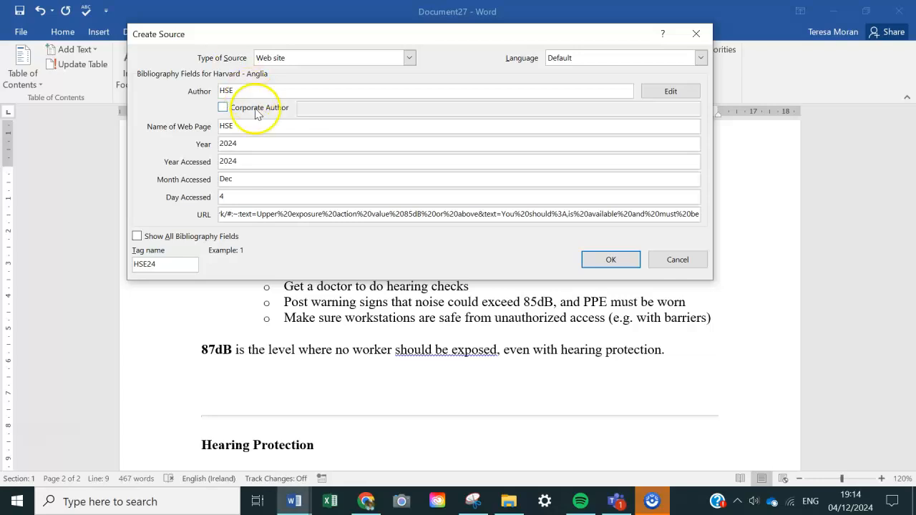
pyautogui.click(316, 216)
pyautogui.hotkey('ctrl', 'a')
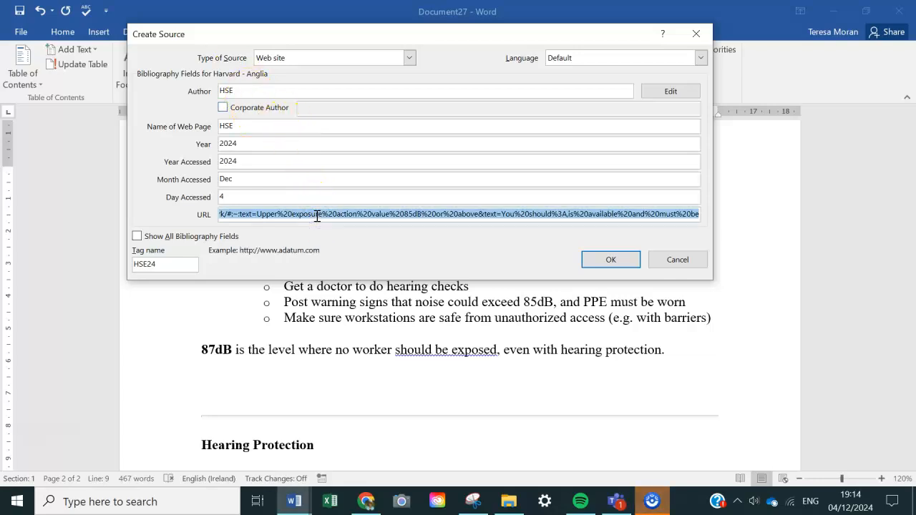
pyautogui.hotkey('ctrl', 'v')
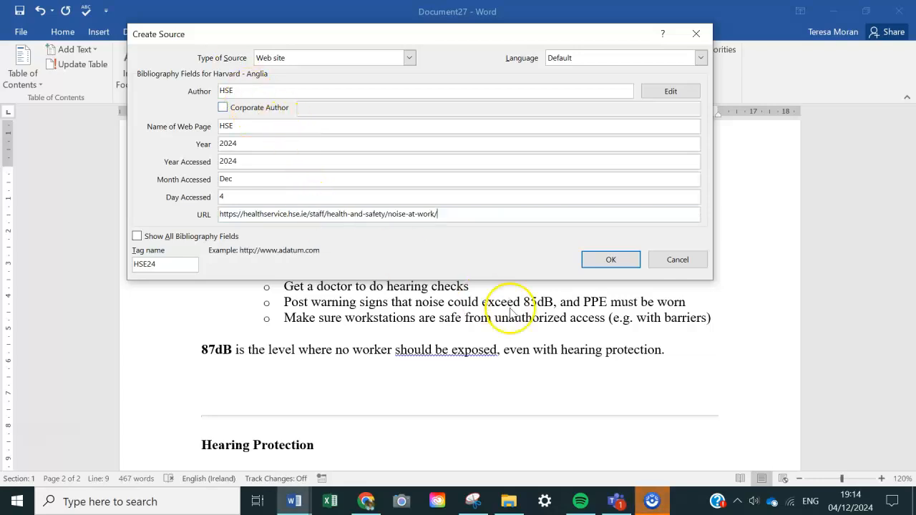
pyautogui.click(602, 269)
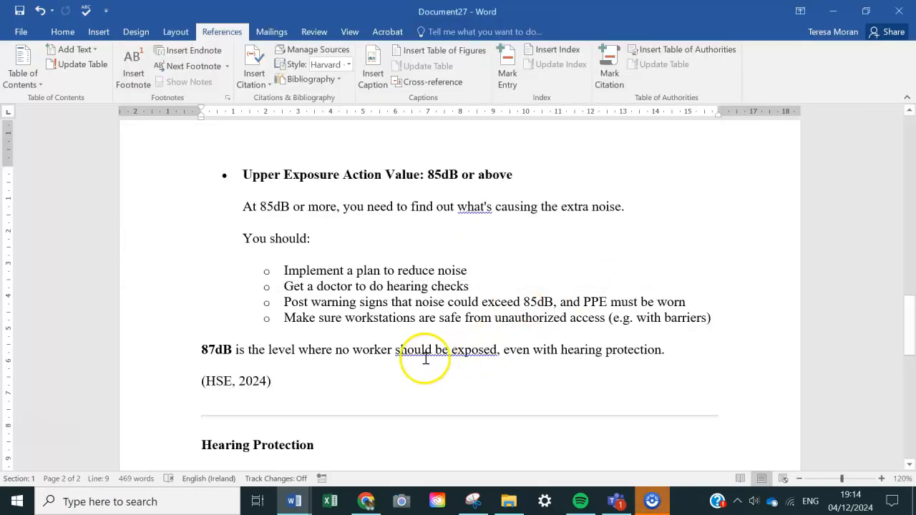
# Add empty lines below the HSE citation until the insertion point reaches a new page.
pyautogui.scroll(-3, 426, 357)
pyautogui.scroll(-3, 423, 358)
pyautogui.scroll(5, 424, 357)
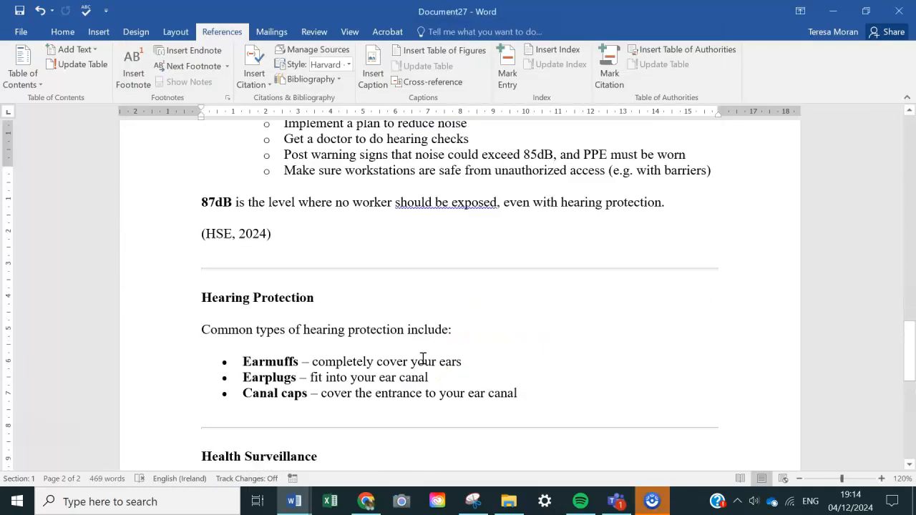
pyautogui.press('Return')
pyautogui.press('Return')
pyautogui.press('Return')
pyautogui.press('Return')
pyautogui.press('Return')
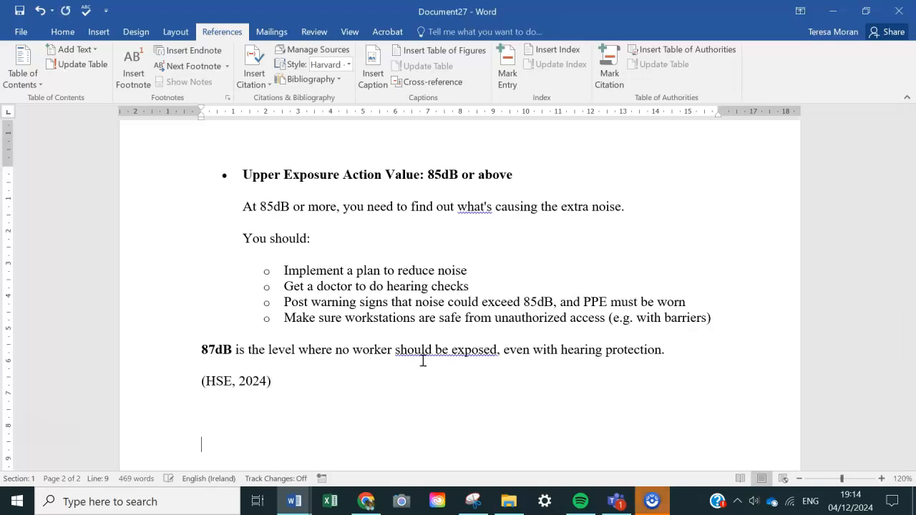
pyautogui.press('Return')
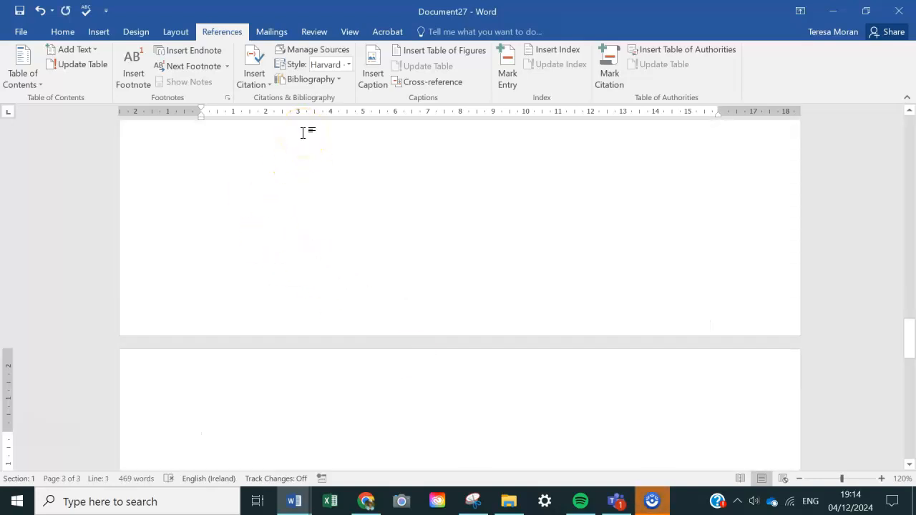
# Insert the built-in Bibliography, with its heading, on the new page.
pyautogui.click(330, 80)
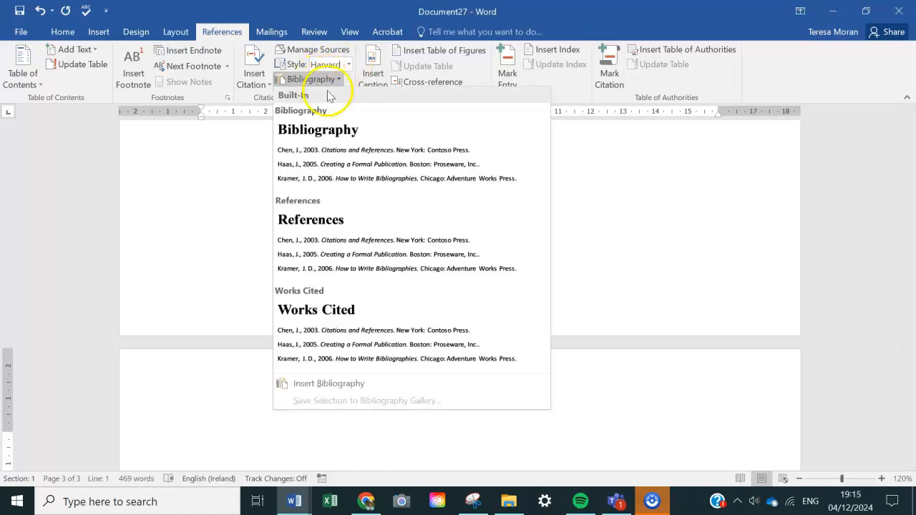
pyautogui.click(332, 147)
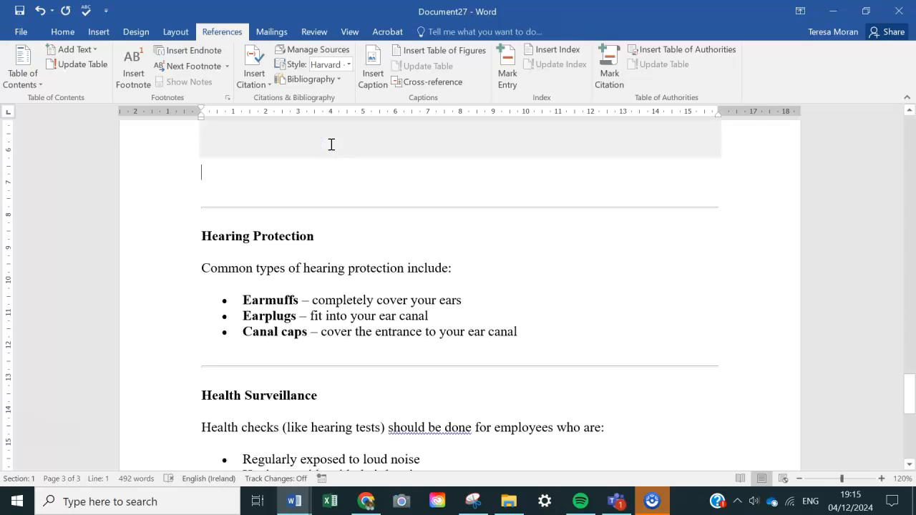
pyautogui.scroll(8, 322, 219)
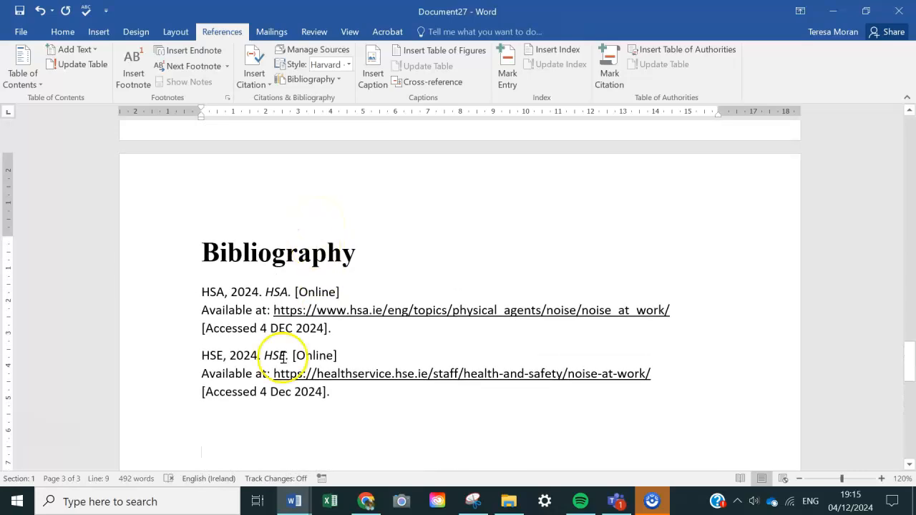